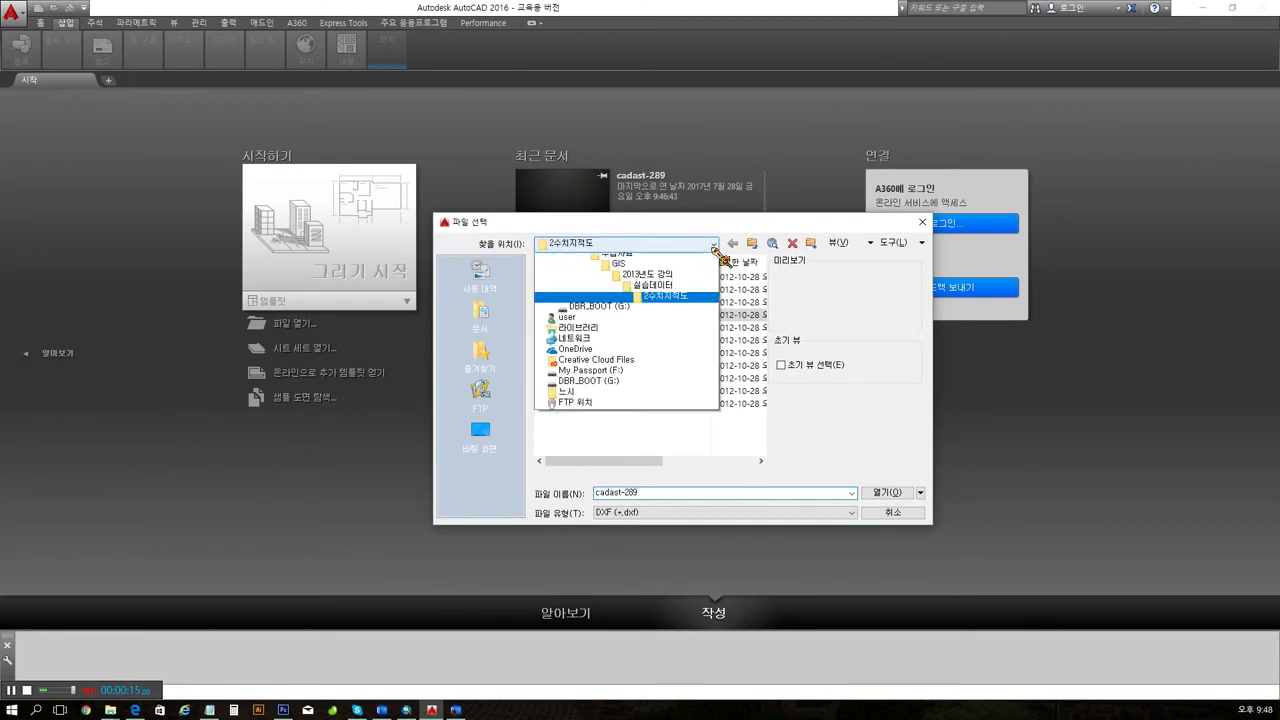
# Open the DXF drawing cadast-276 from the 2수치지적도 folder inside the 2017 GIS practice folder on drive C.
pyautogui.click(615, 279)
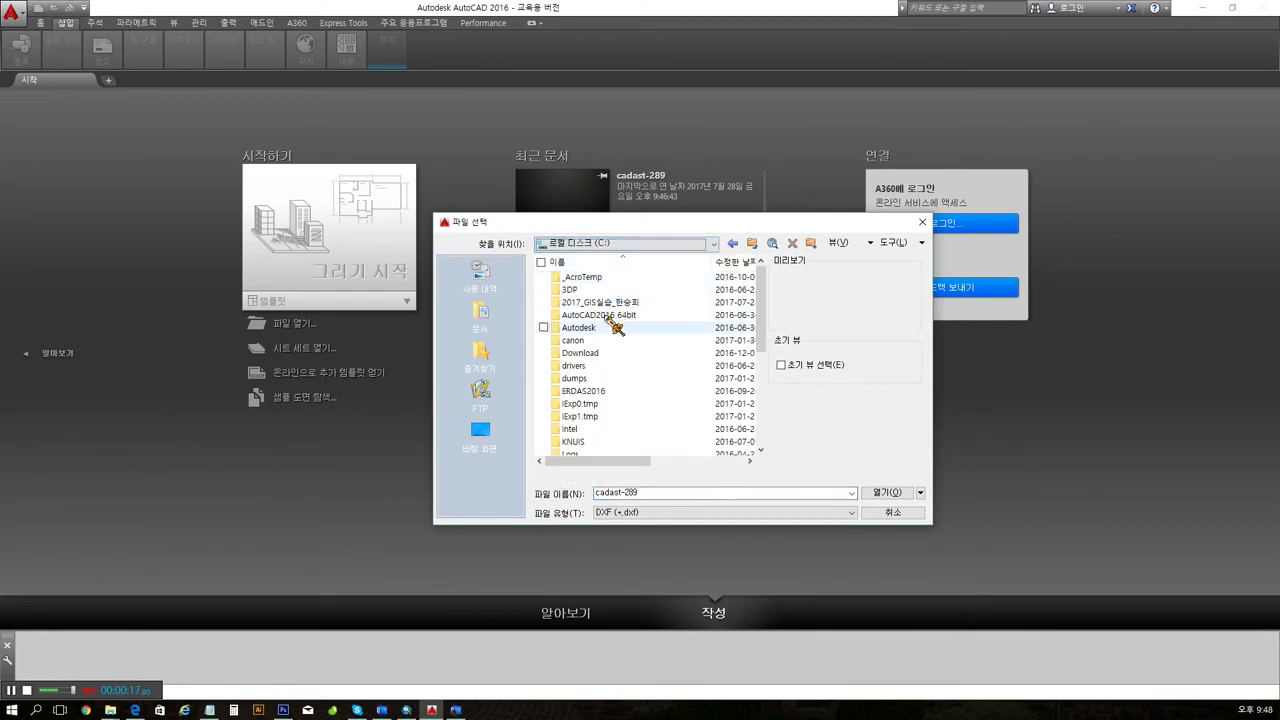
pyautogui.doubleClick(605, 302)
pyautogui.doubleClick(603, 290)
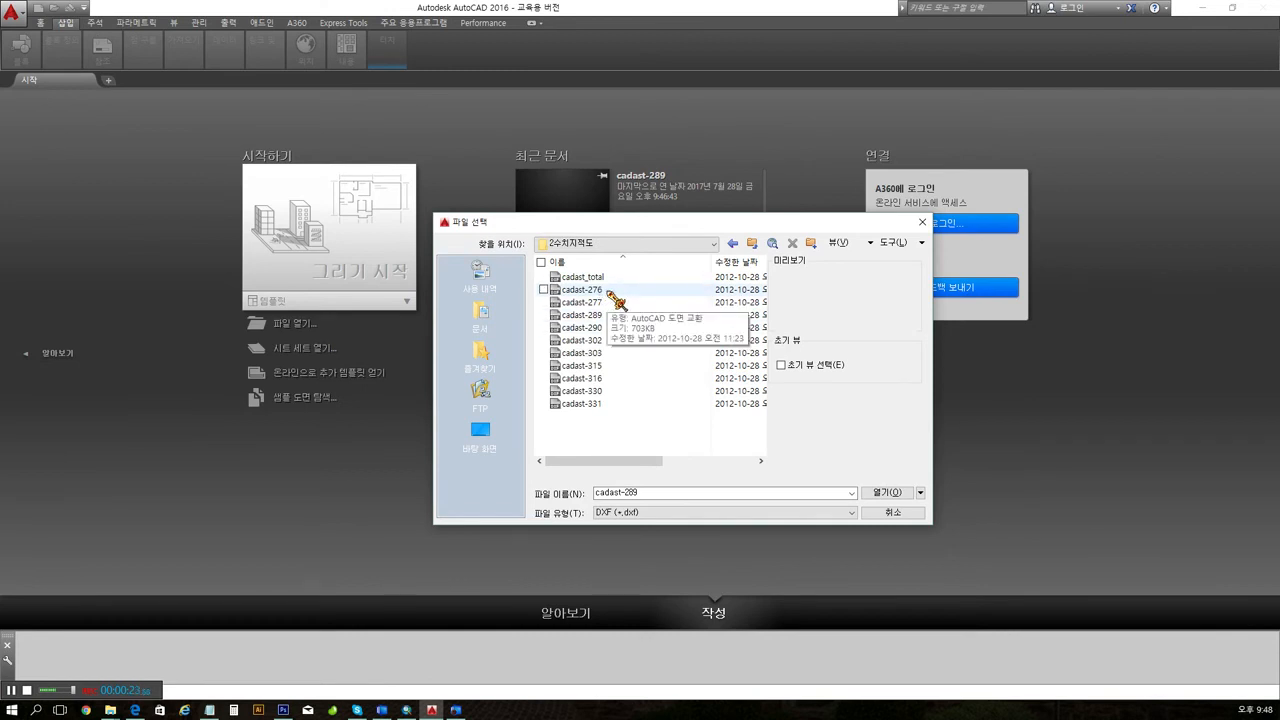
pyautogui.click(594, 292)
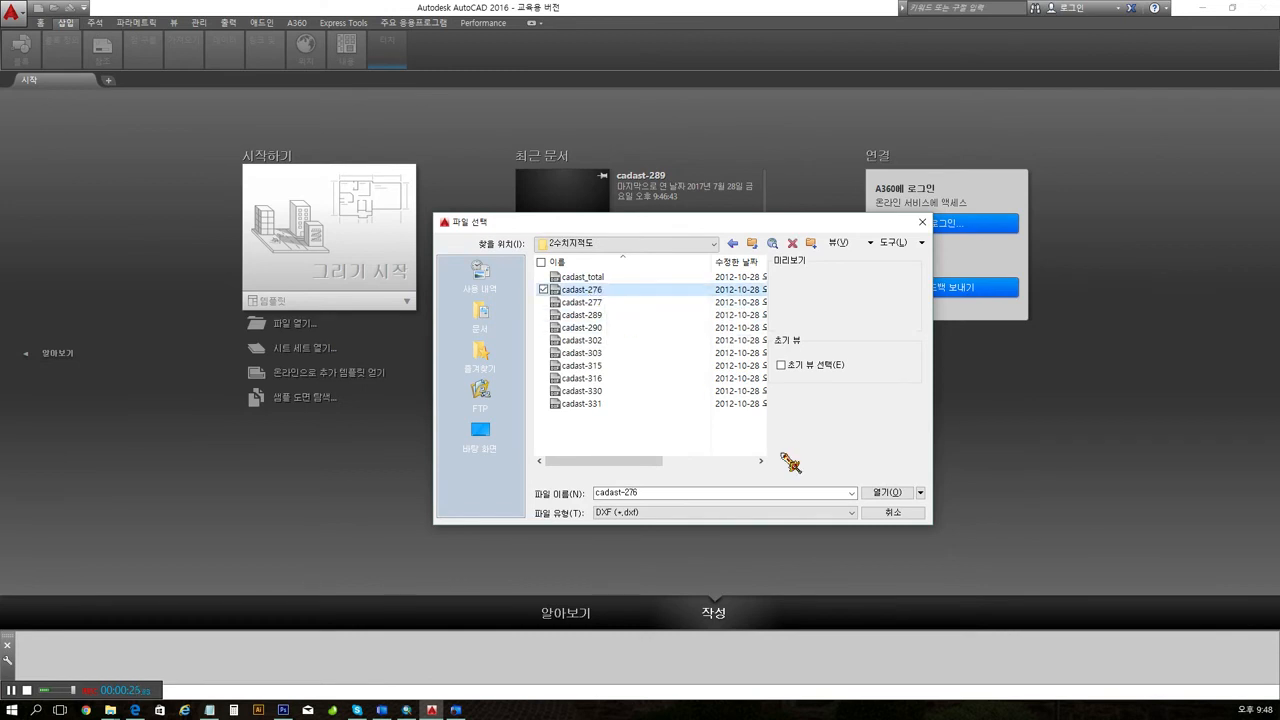
pyautogui.click(886, 492)
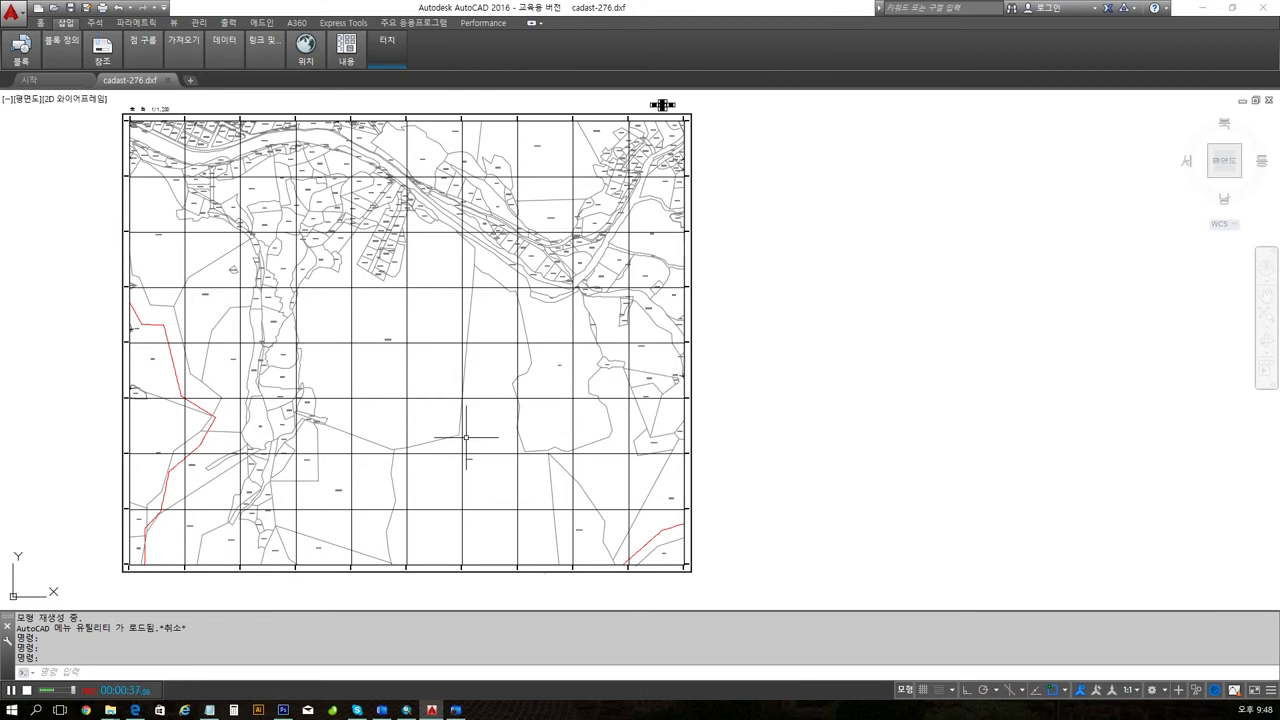
# Insert the cadast-277 DXF sheet into the drawing as exploded objects at 0,0,0 with uniform scale 1.
pyautogui.scroll(-3, 455, 435)
pyautogui.moveTo(455, 435); pyautogui.dragTo(443, 274, button='middle')
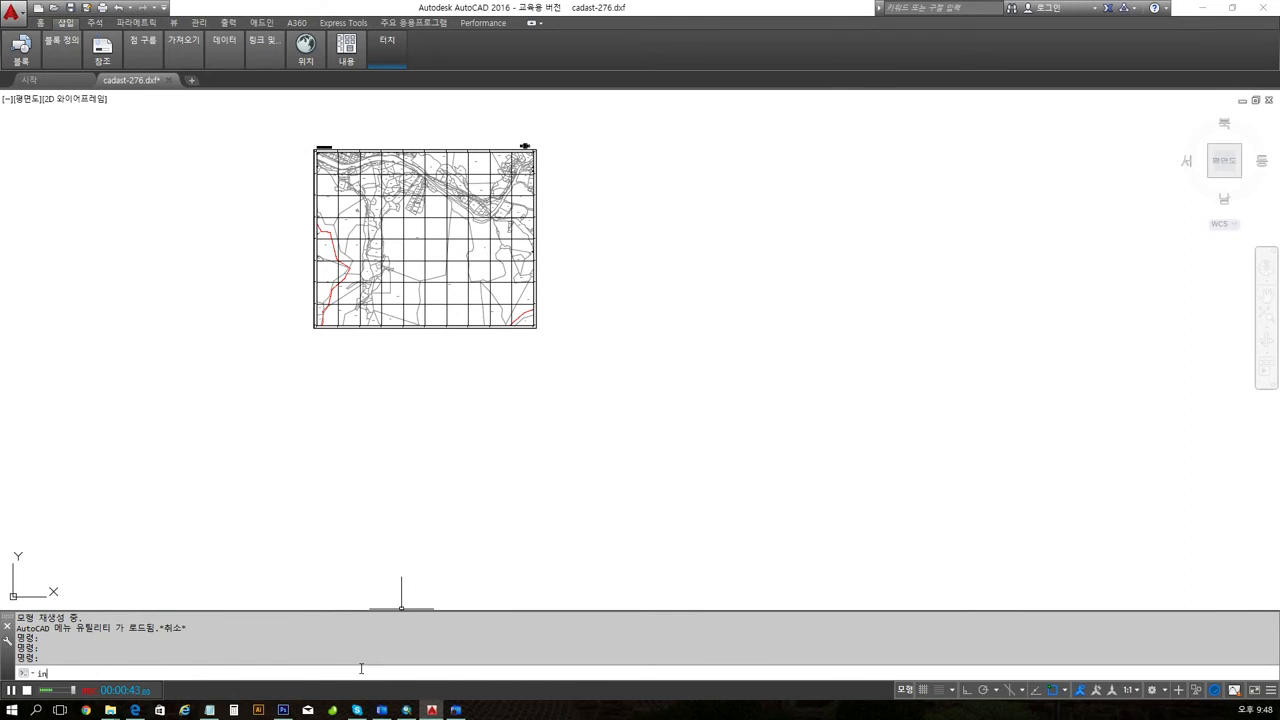
pyautogui.write('ser')
pyautogui.press('Return')
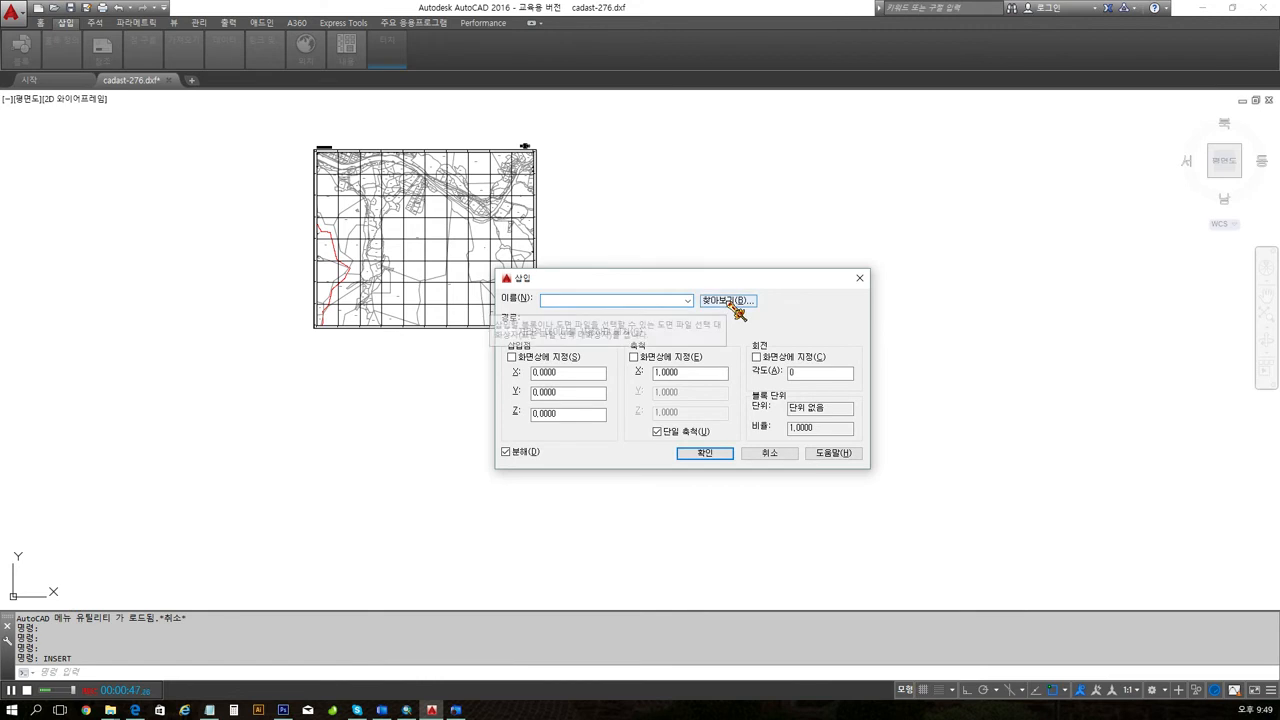
pyautogui.moveTo(736, 284); pyautogui.dragTo(845, 303)
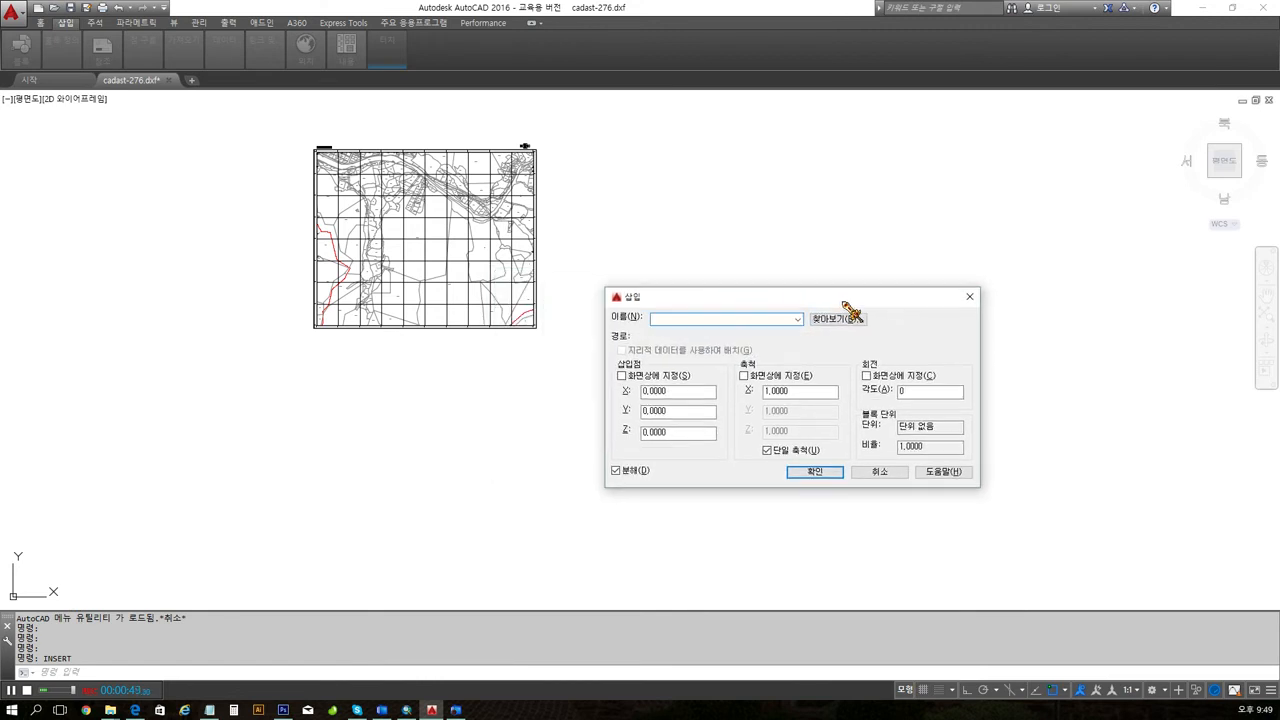
pyautogui.click(837, 319)
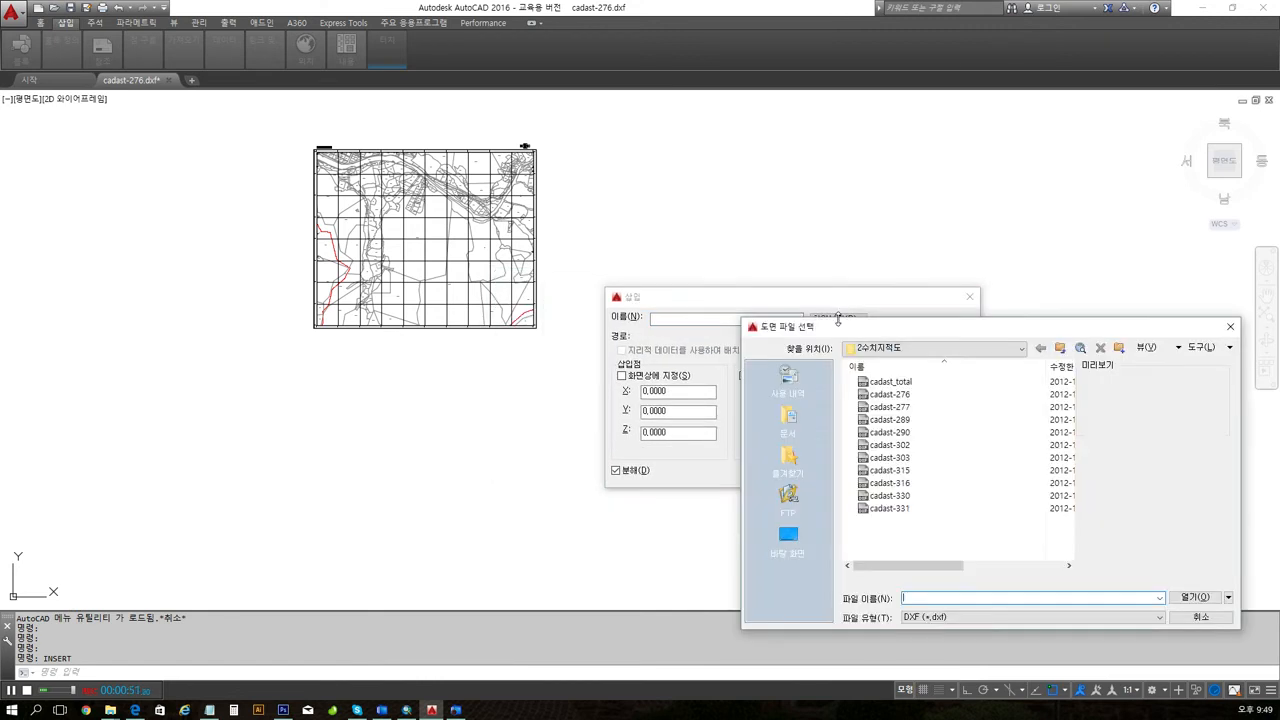
pyautogui.click(897, 409)
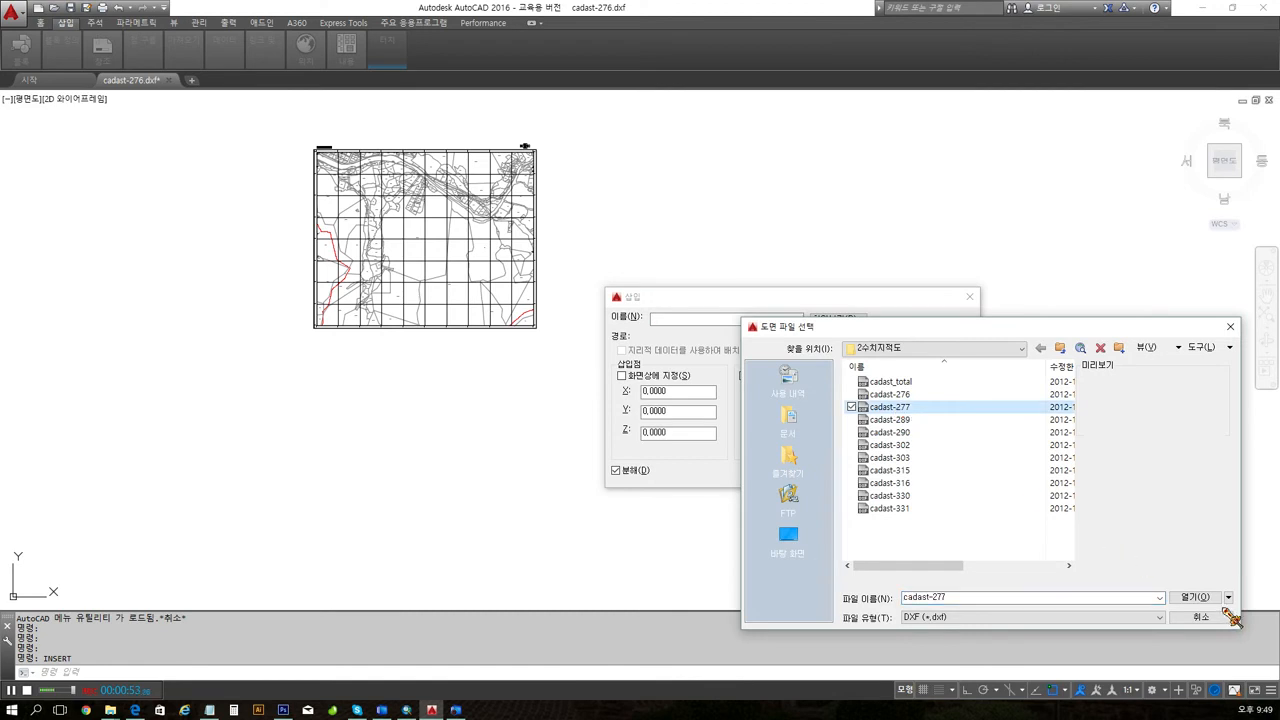
pyautogui.click(1188, 597)
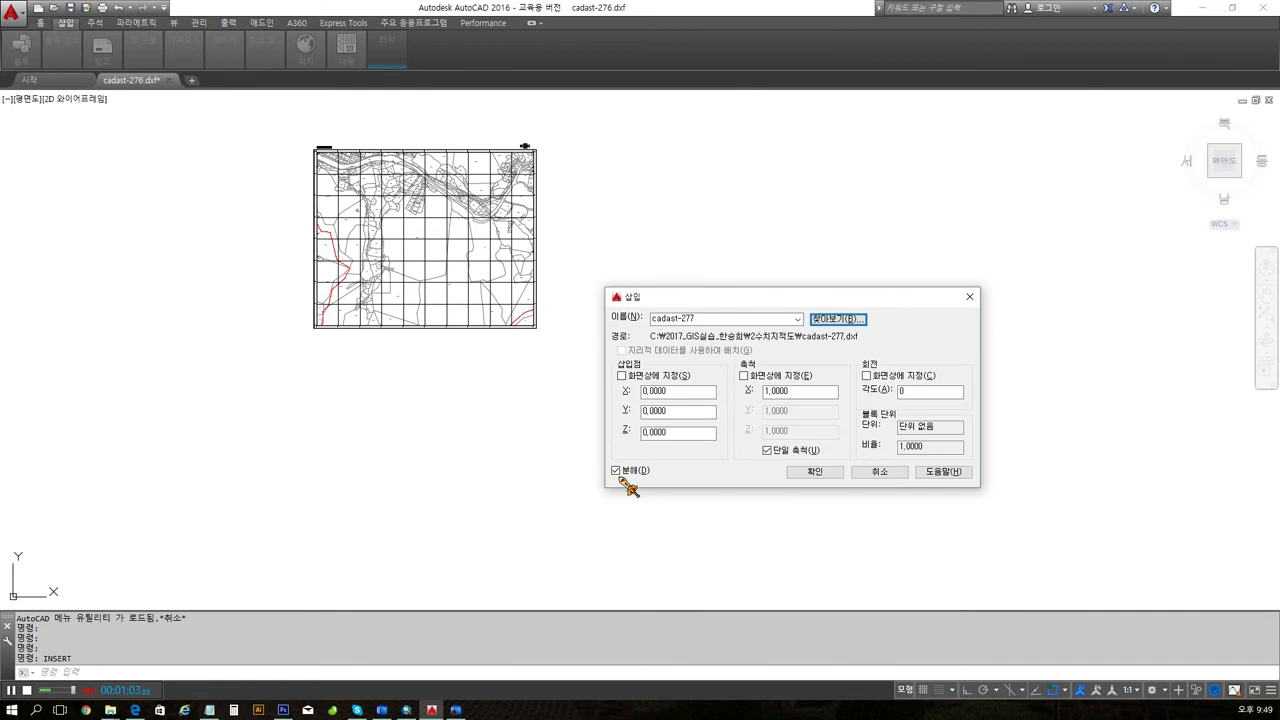
pyautogui.click(816, 474)
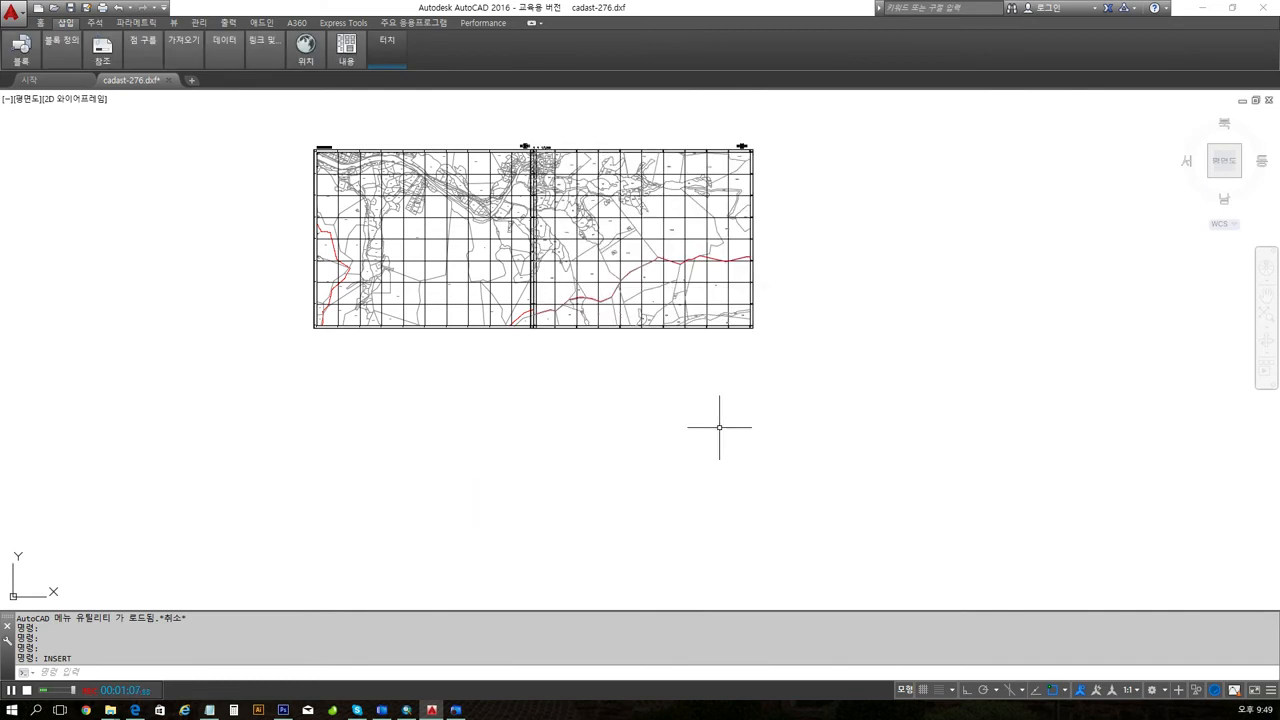
# Insert the cadast-289 DXF sheet, exploded, at 0,0,0 with scale 1 and rotation 0.
pyautogui.press('Return')
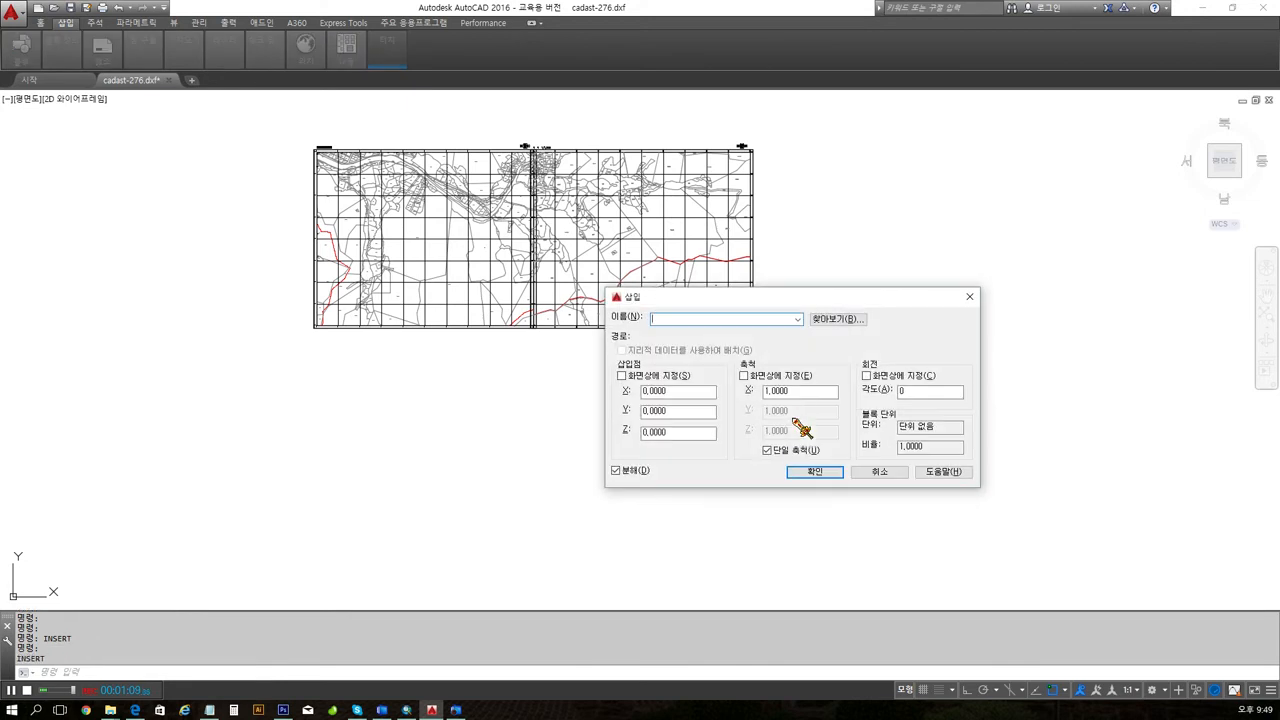
pyautogui.click(852, 322)
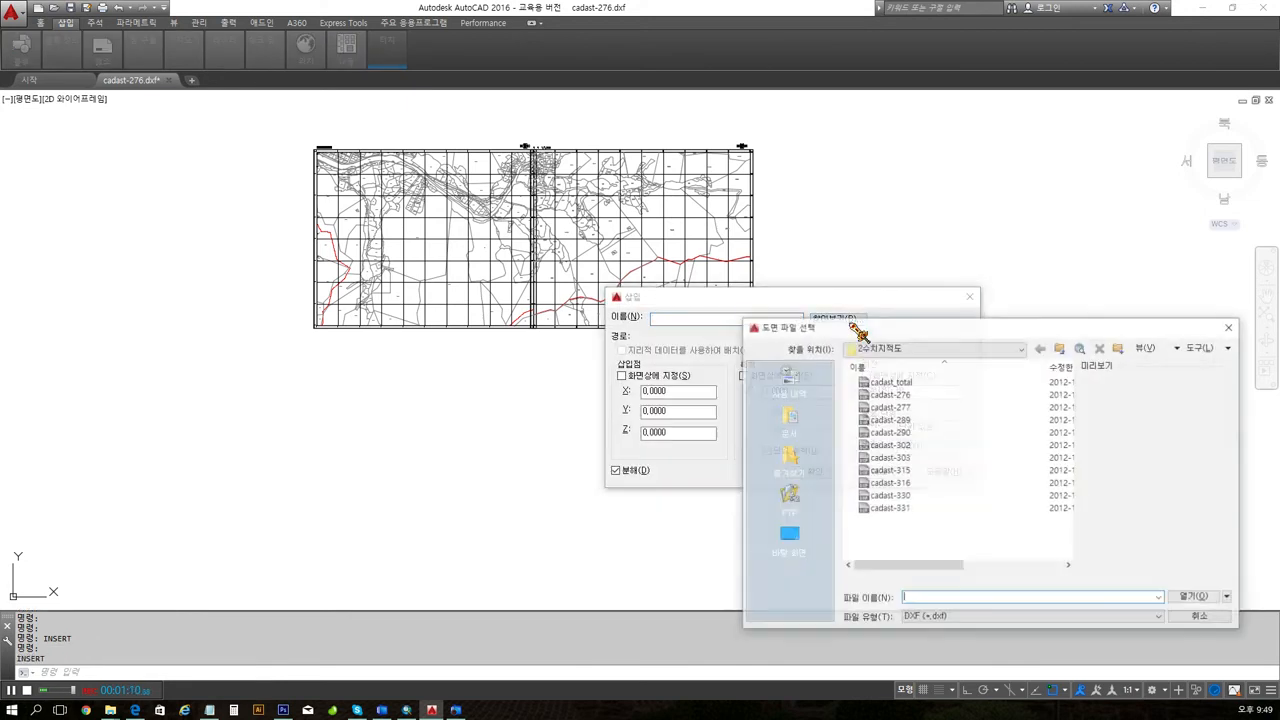
pyautogui.click(895, 421)
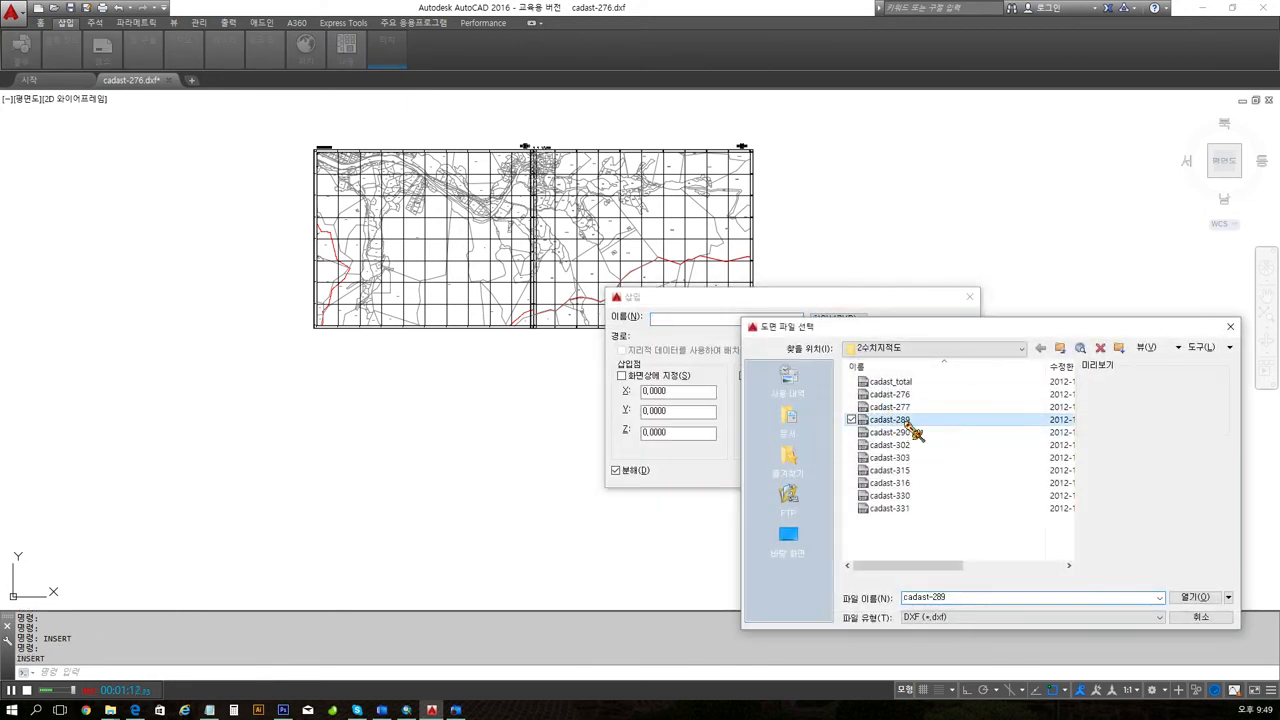
pyautogui.click(1192, 597)
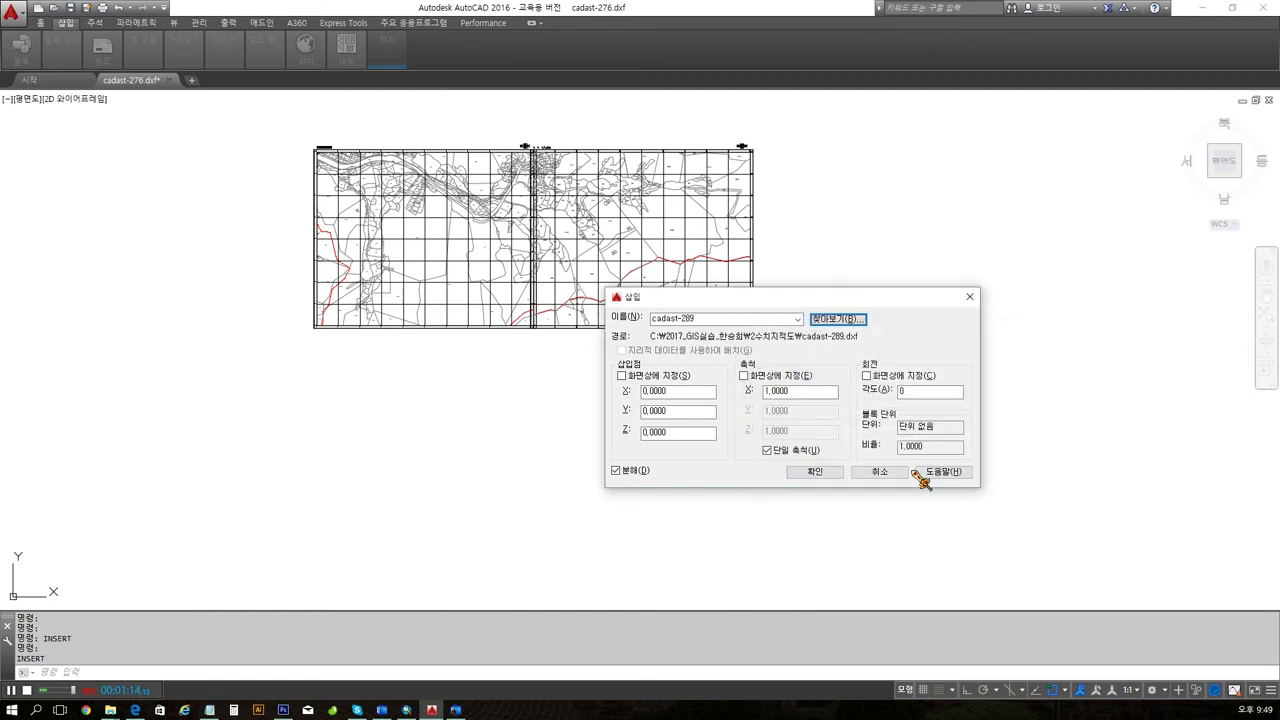
pyautogui.click(822, 474)
# Insert the cadast-290 DXF sheet, exploded, at 0,0,0 with scale 1 and rotation 0.
pyautogui.press('Return')
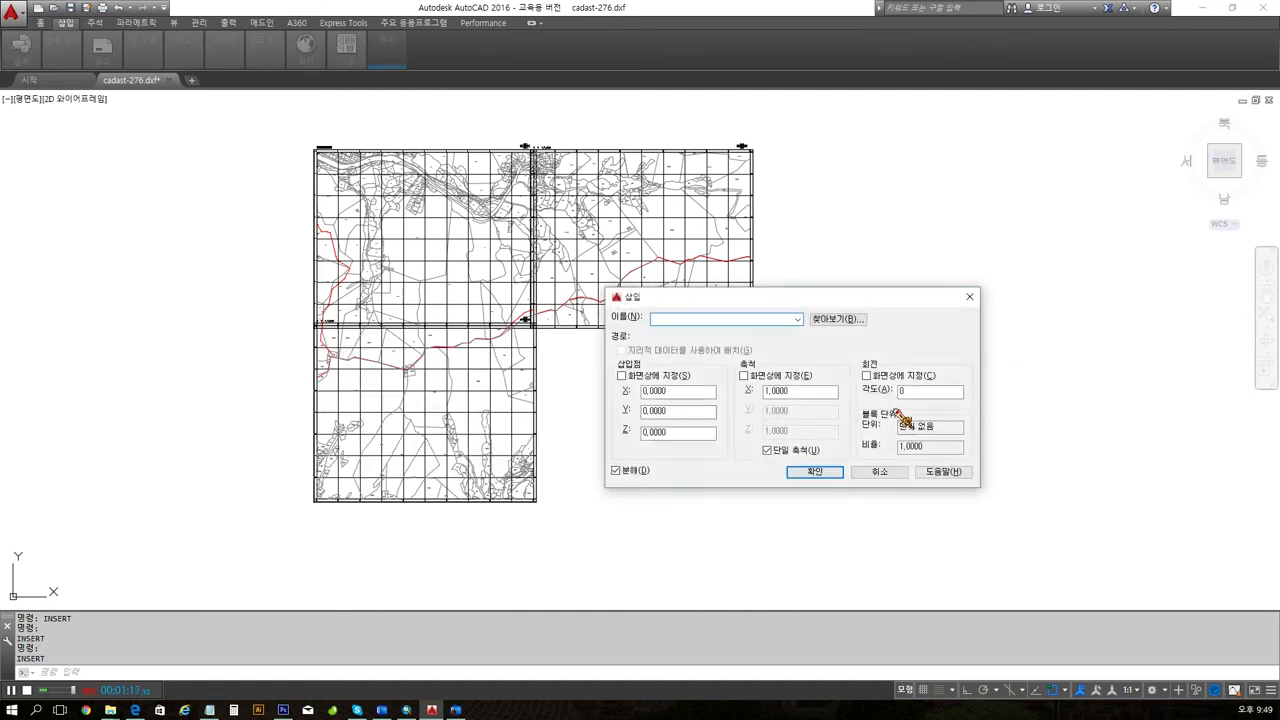
pyautogui.click(855, 320)
pyautogui.click(892, 432)
pyautogui.click(1195, 597)
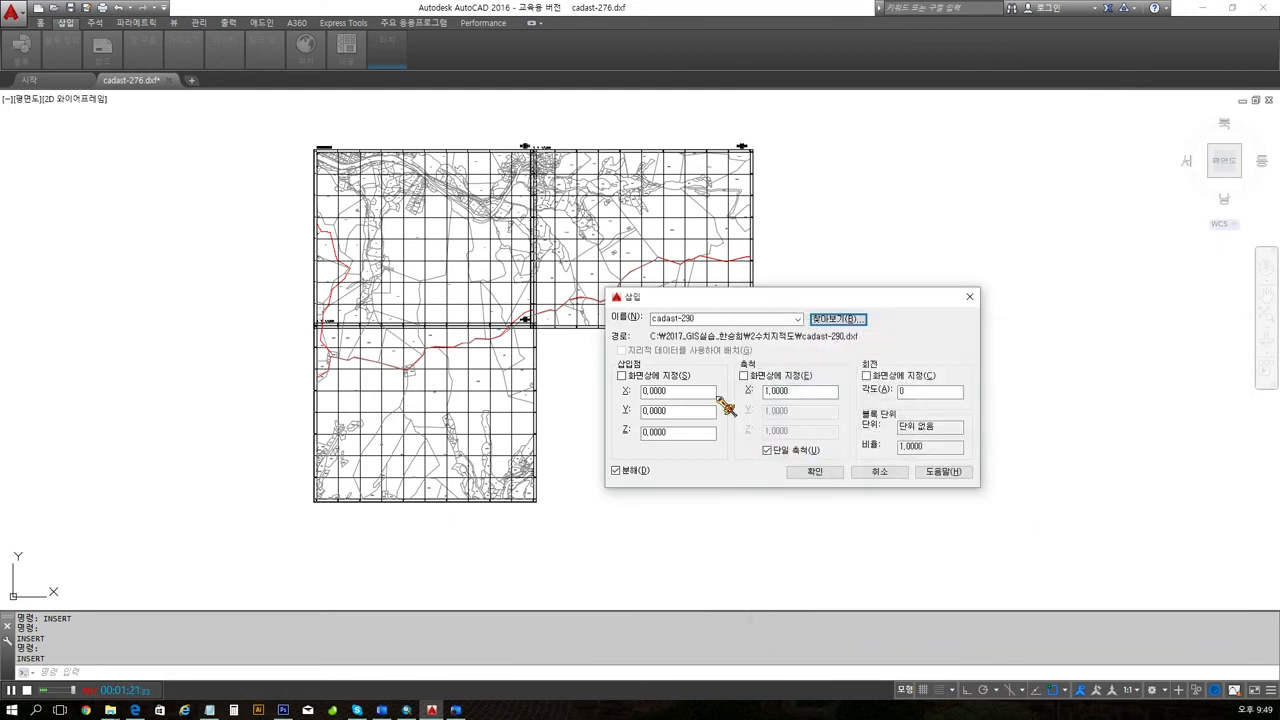
pyautogui.click(822, 473)
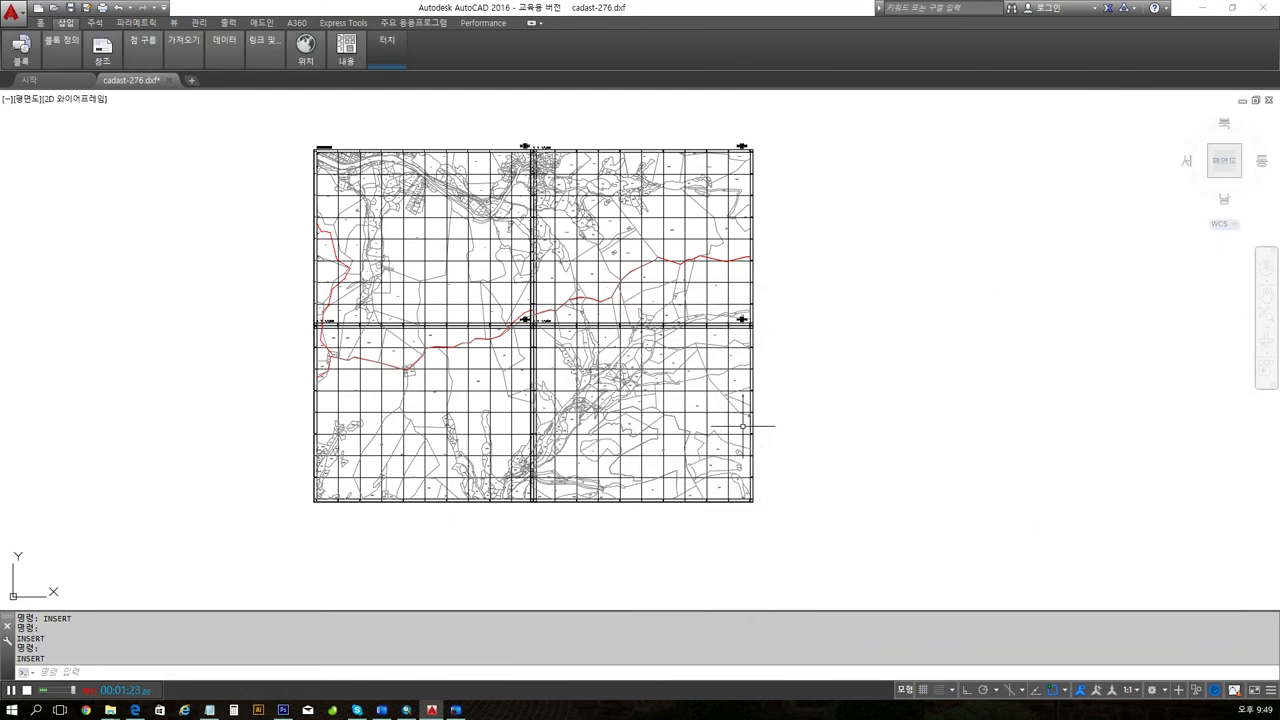
# Insert the cadast-302 DXF sheet, exploded, at 0,0,0 with scale 1 and rotation 0.
pyautogui.press('Return')
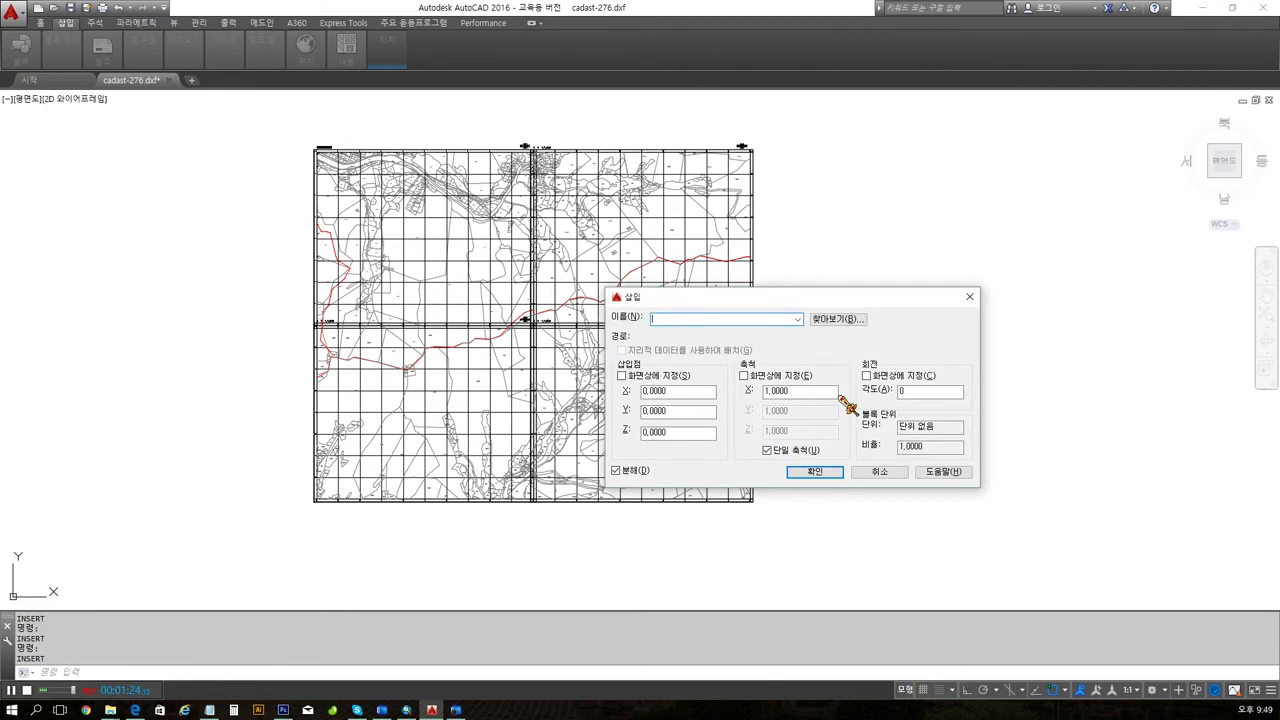
pyautogui.click(850, 320)
pyautogui.click(890, 445)
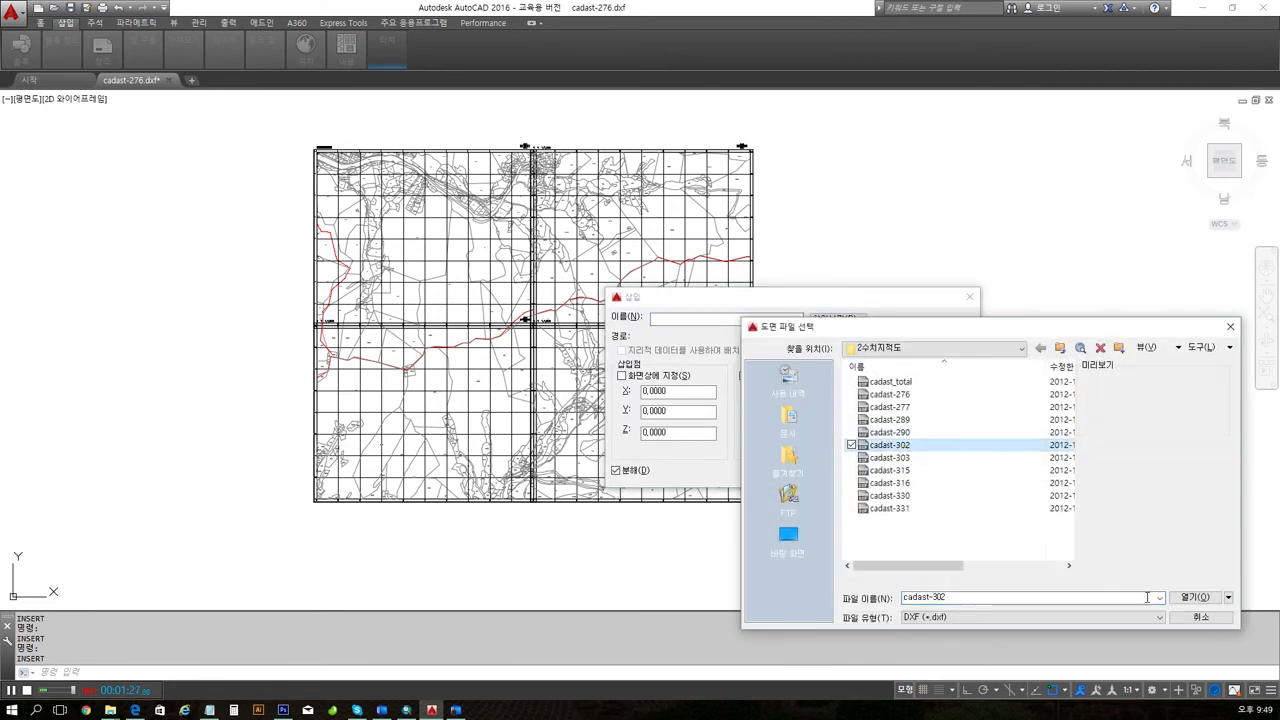
pyautogui.click(1192, 598)
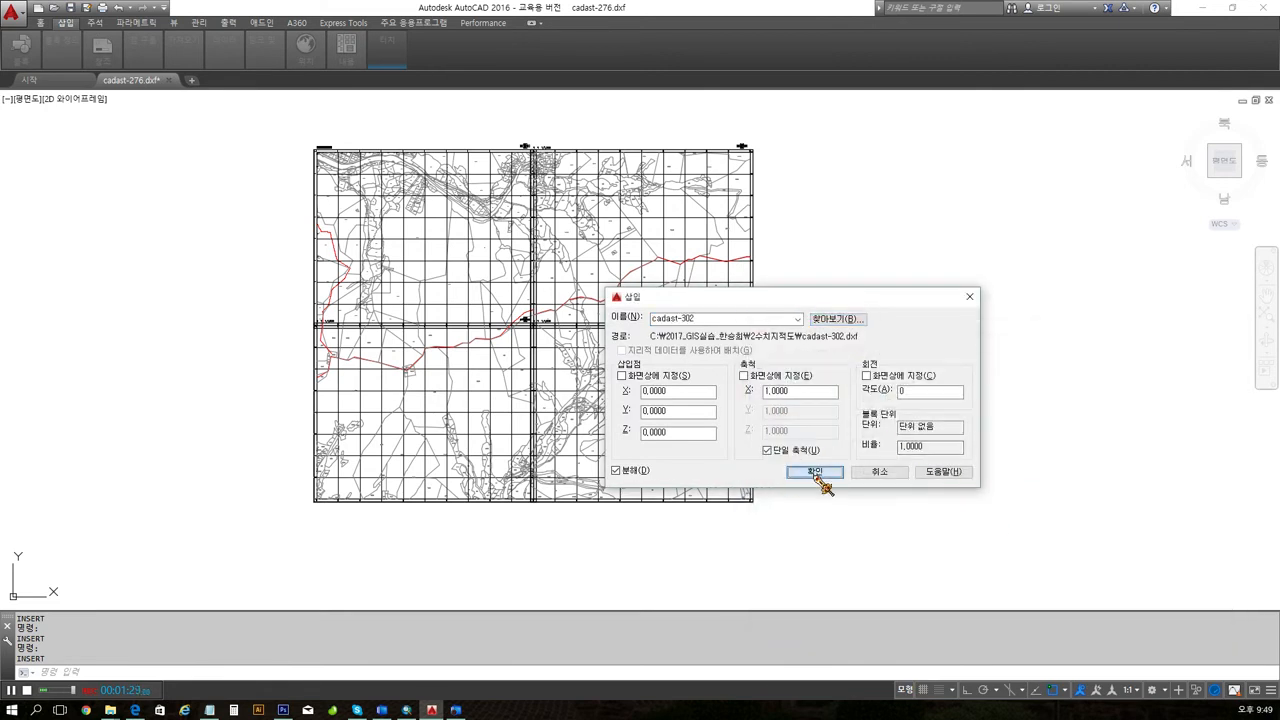
pyautogui.click(820, 476)
# Insert the cadast-303 DXF sheet, exploded, at 0,0,0 with scale 1 and rotation 0.
pyautogui.press('Return')
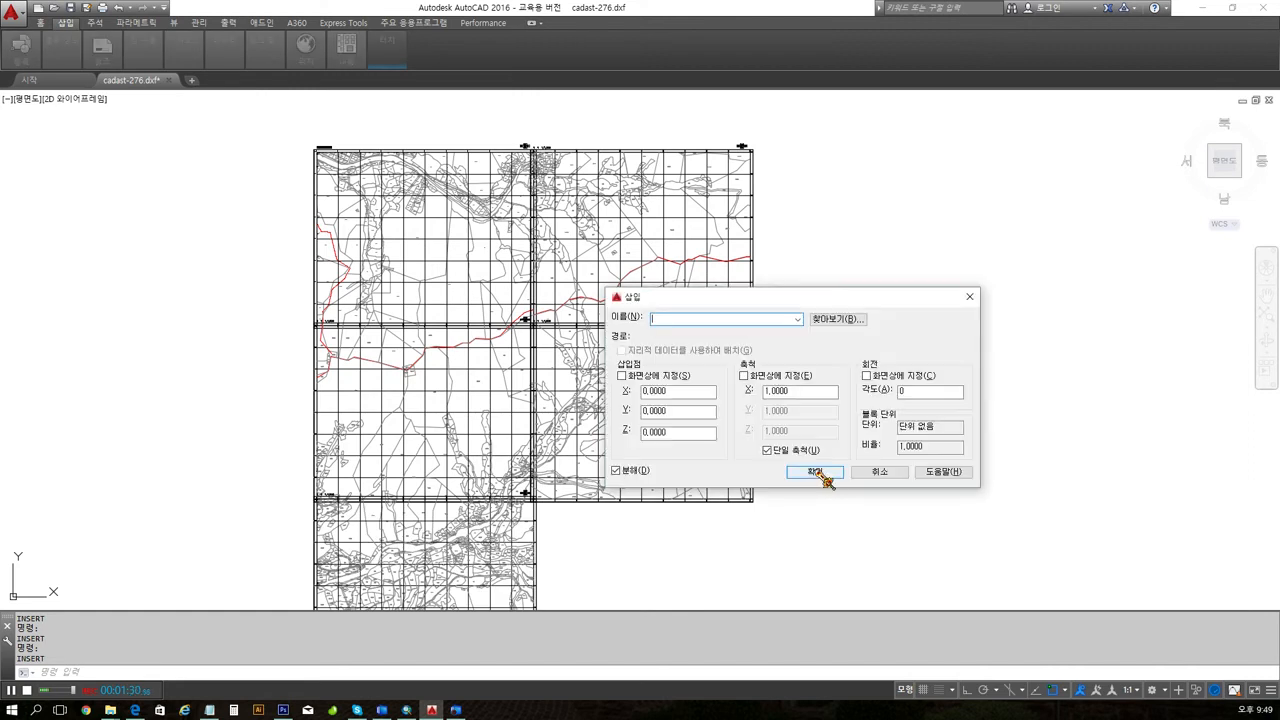
pyautogui.click(840, 321)
pyautogui.doubleClick(893, 458)
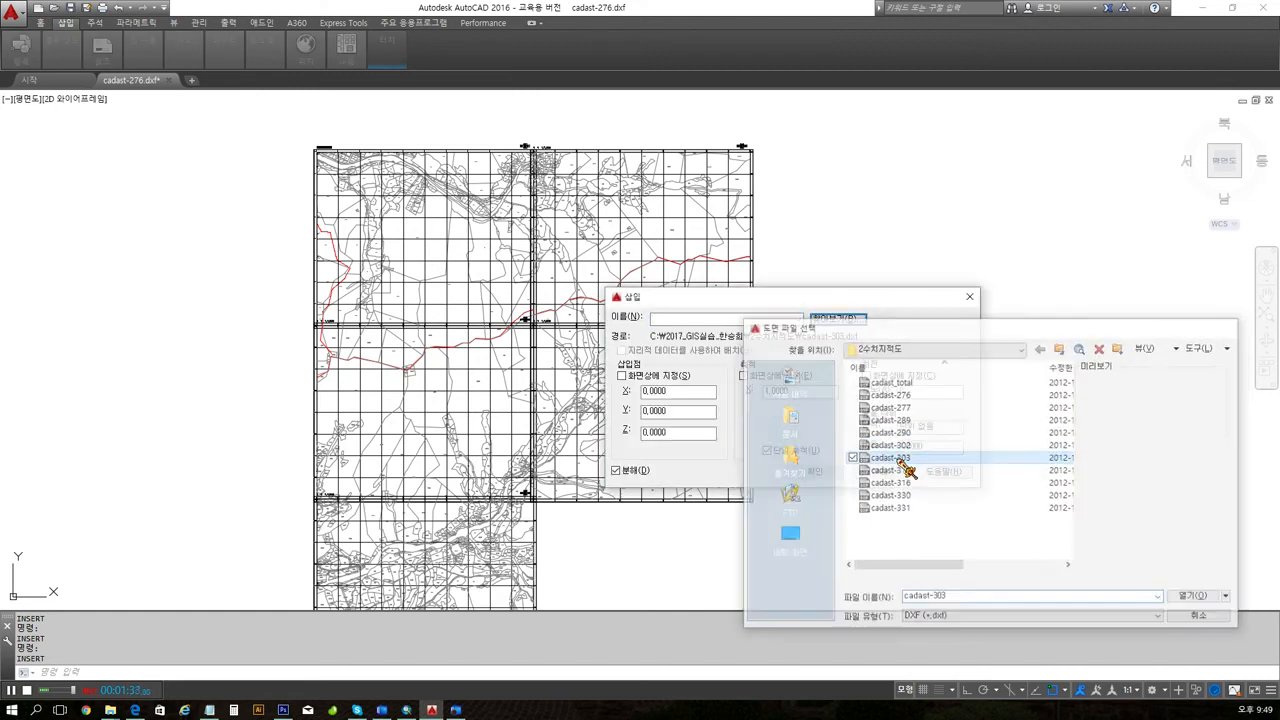
pyautogui.click(822, 475)
# Insert the cadast-315 DXF sheet, exploded, at 0,0,0 with scale 1 and rotation 0.
pyautogui.scroll(-5, 695, 447)
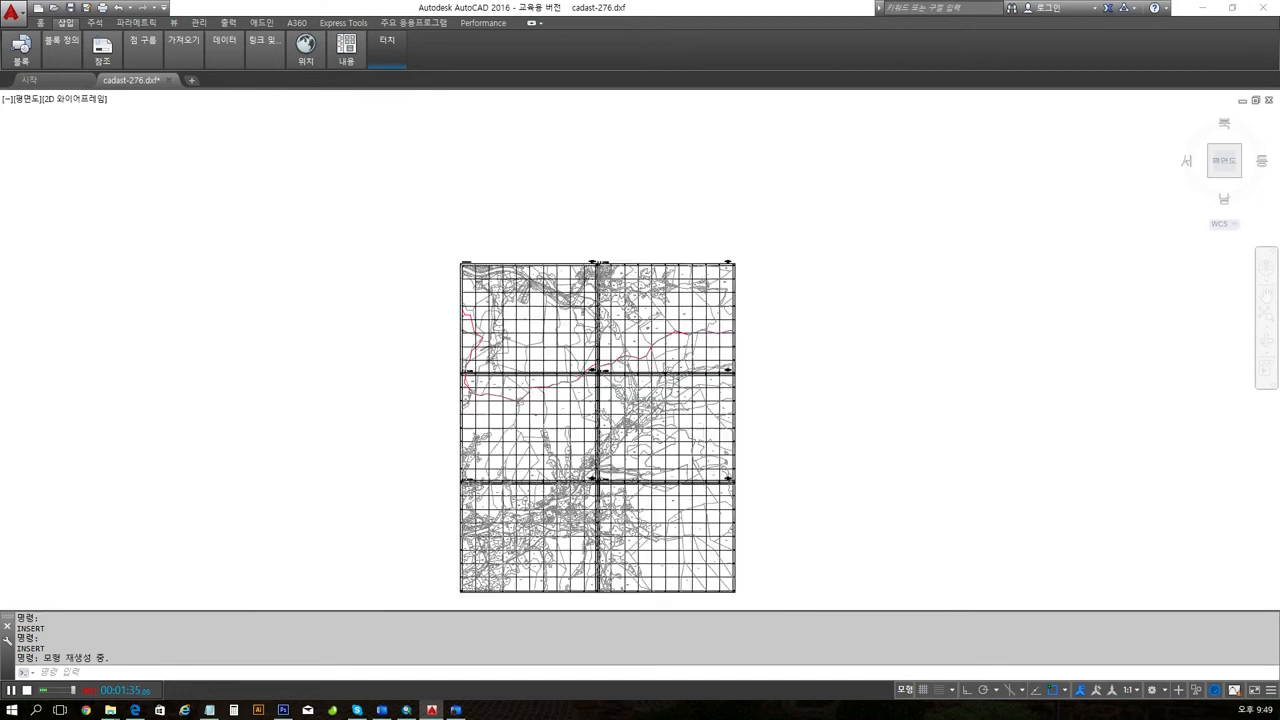
pyautogui.moveTo(693, 447); pyautogui.dragTo(633, 281, button='middle')
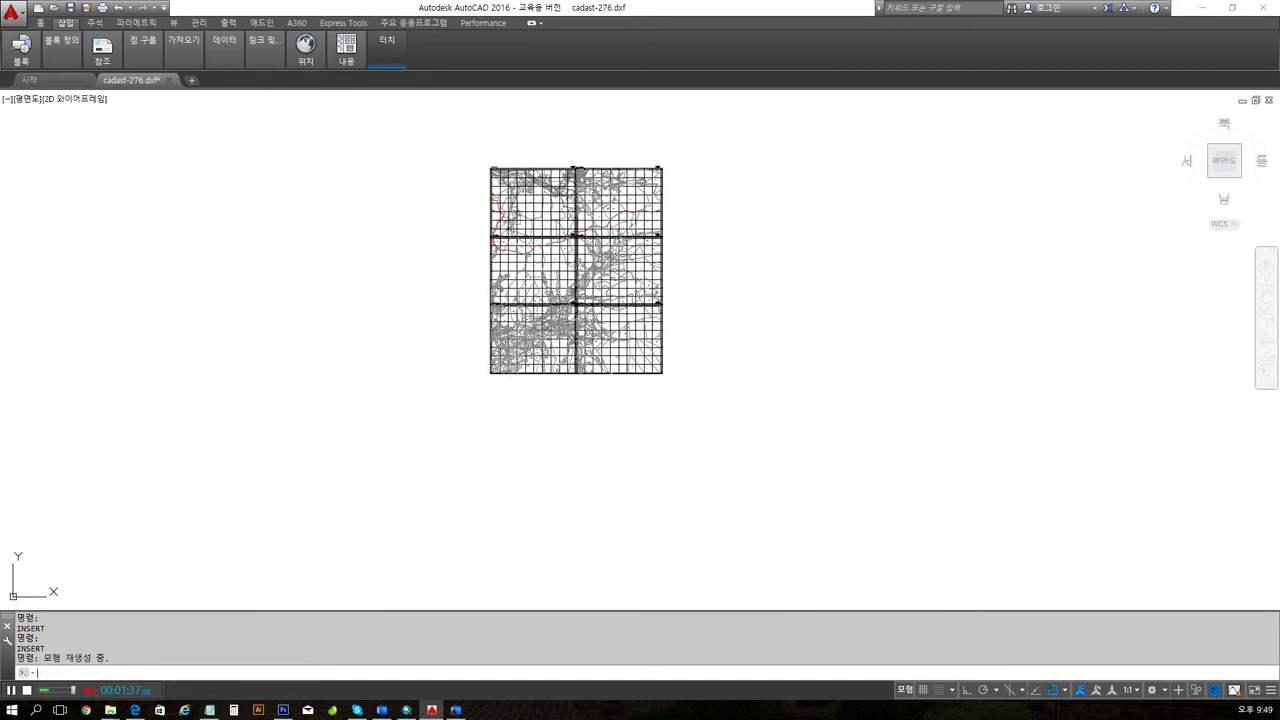
pyautogui.press('Return')
pyautogui.click(840, 320)
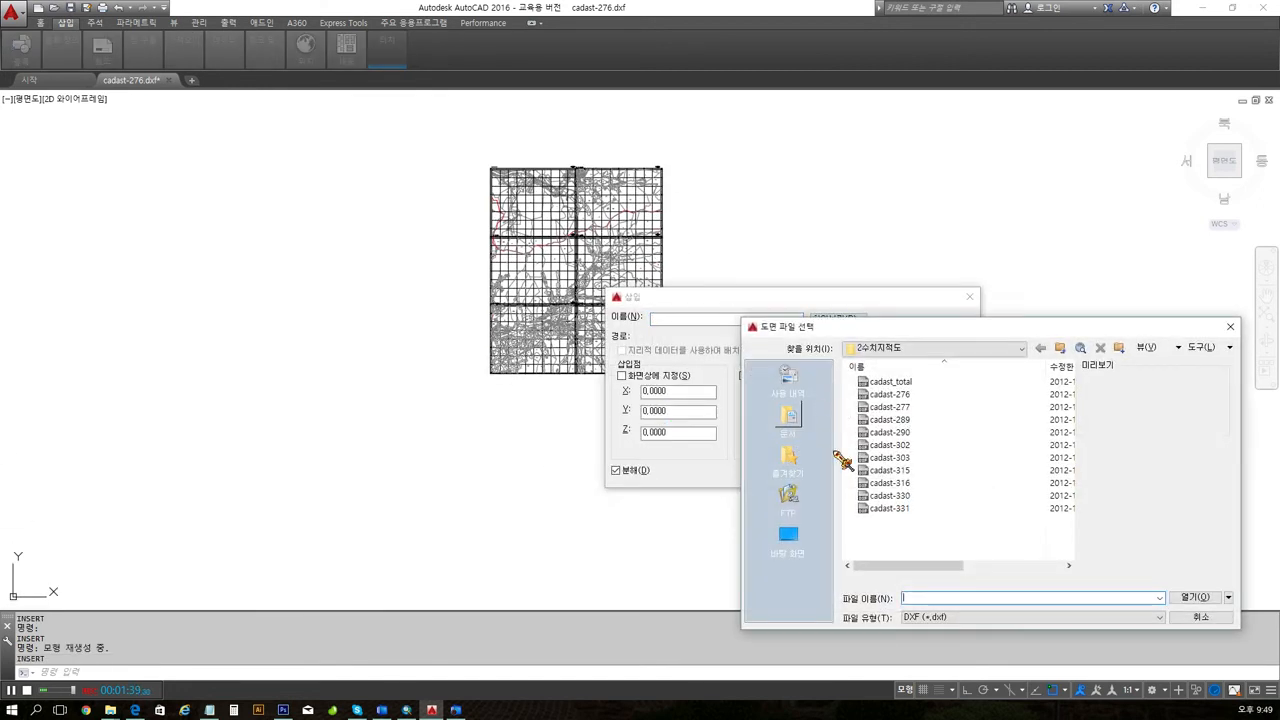
pyautogui.doubleClick(893, 471)
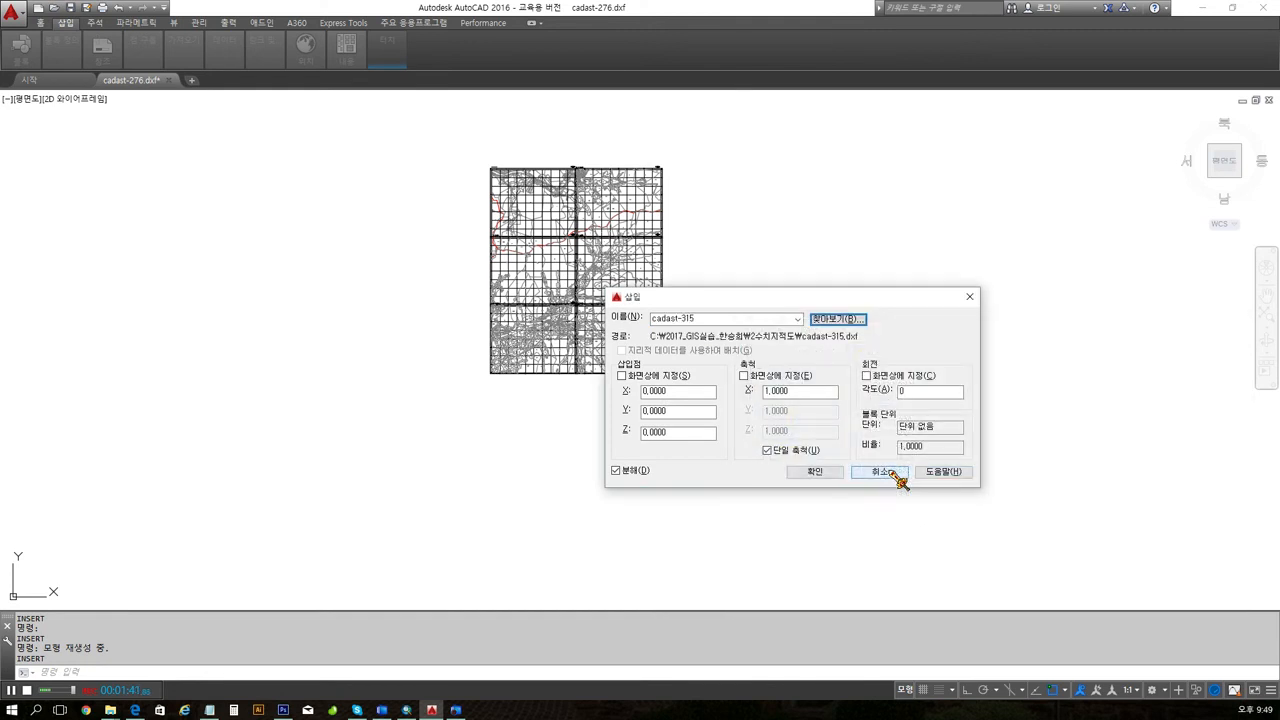
pyautogui.click(812, 474)
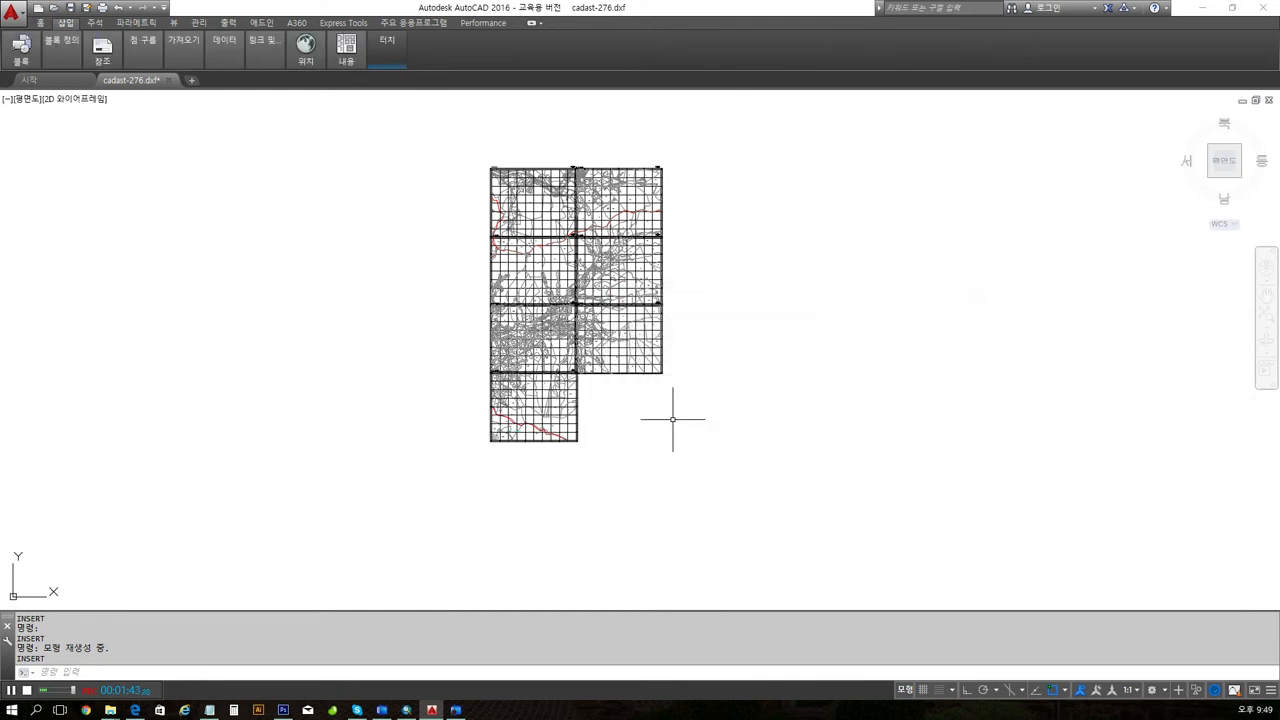
# Insert the cadast-316 DXF sheet, exploded, at 0,0,0 with scale 1 and rotation 0.
pyautogui.press('Return')
pyautogui.click(858, 320)
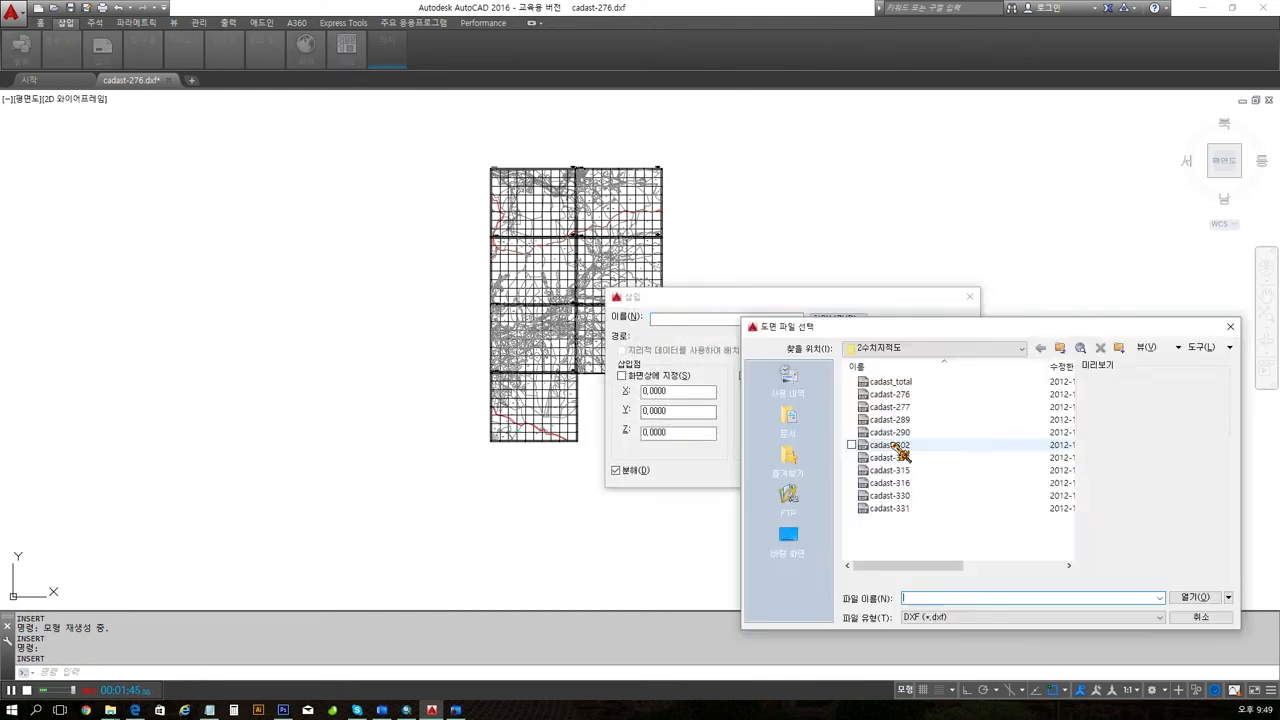
pyautogui.doubleClick(890, 483)
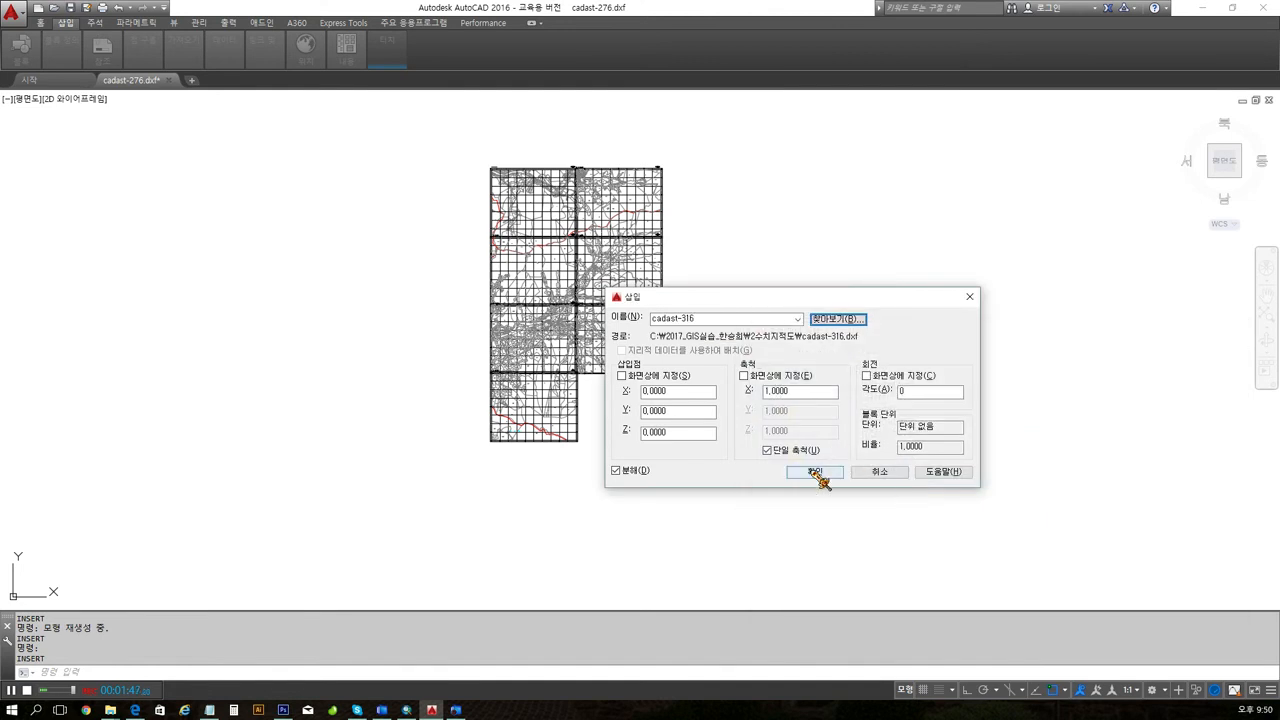
pyautogui.click(816, 473)
# Insert the cadast-330 DXF sheet, exploded, at 0,0,0 with scale 1 and rotation 0.
pyautogui.press('Return')
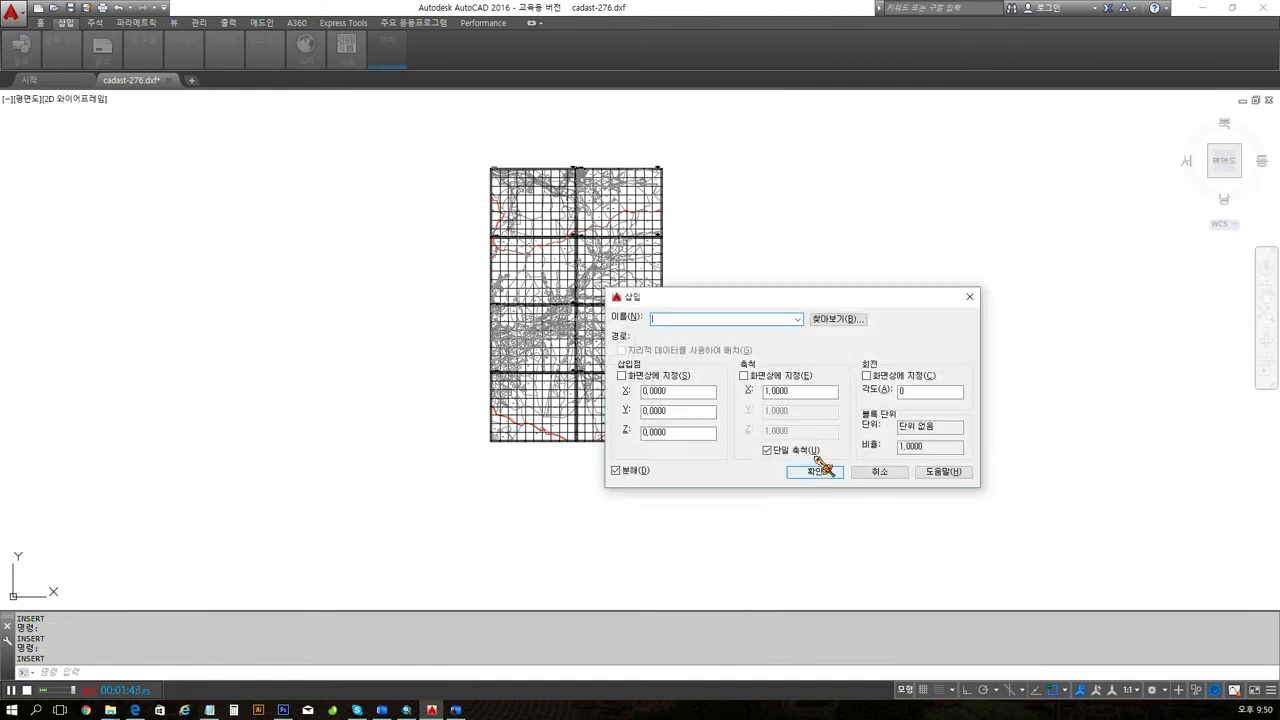
pyautogui.click(838, 319)
pyautogui.doubleClick(912, 506)
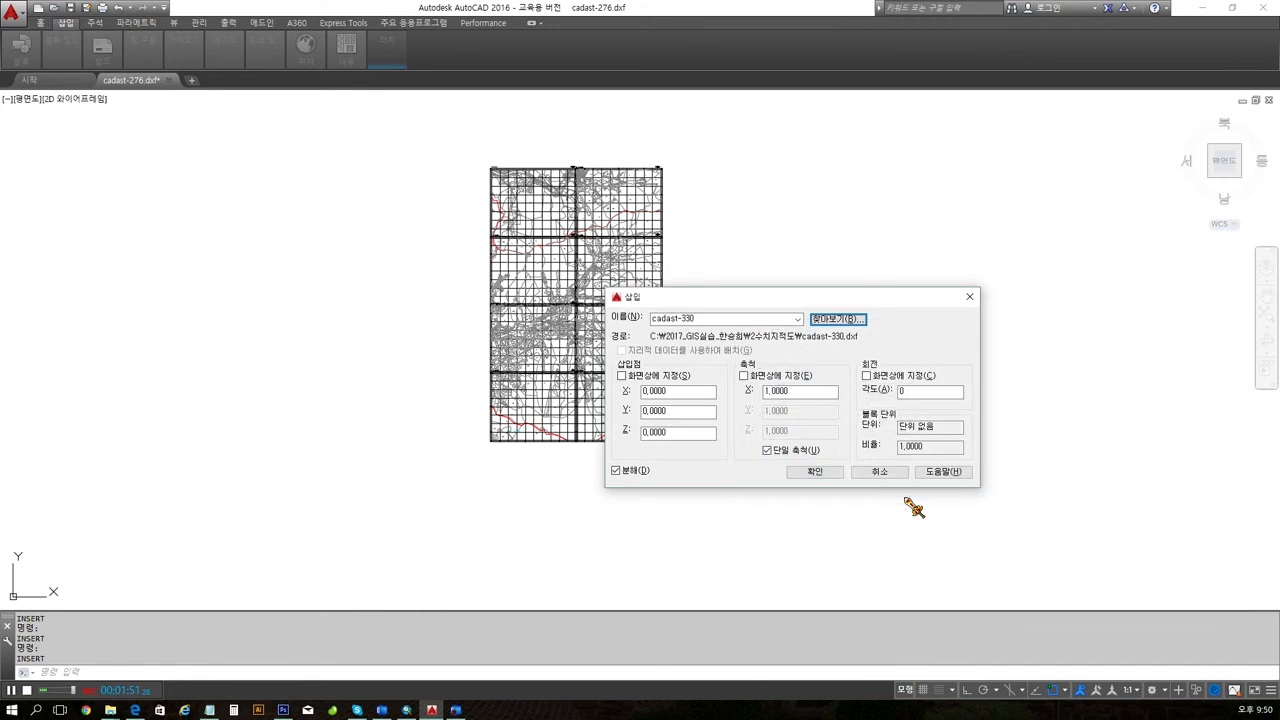
pyautogui.click(829, 479)
# Insert the cadast-331 DXF sheet, exploded, at 0,0,0 with scale 1 and rotation 0.
pyautogui.press('Return')
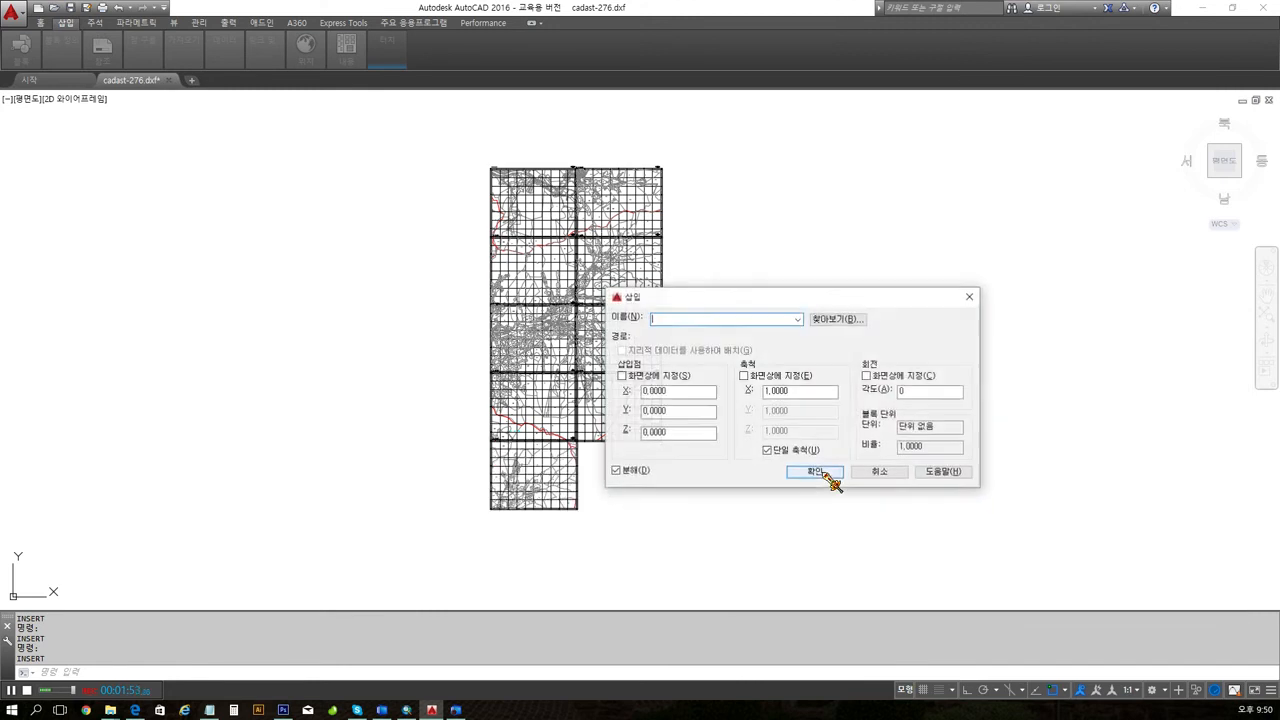
pyautogui.click(842, 319)
pyautogui.click(895, 508)
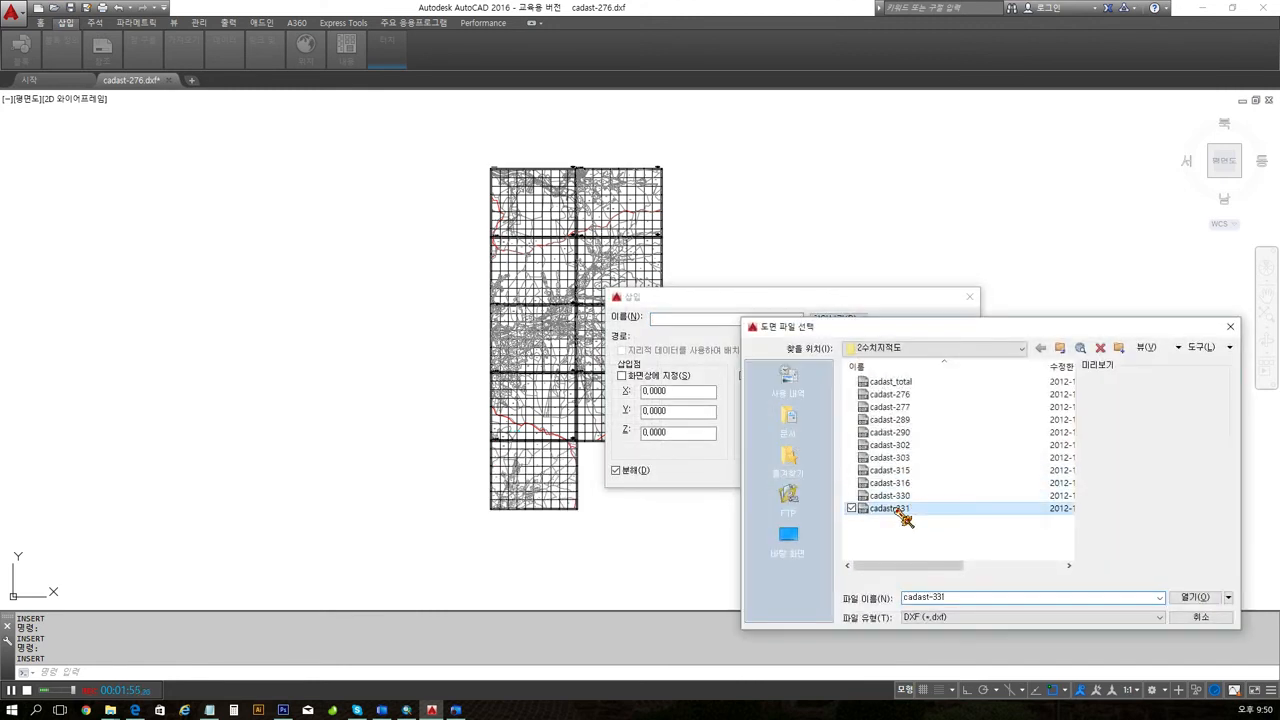
pyautogui.doubleClick(899, 509)
pyautogui.click(816, 476)
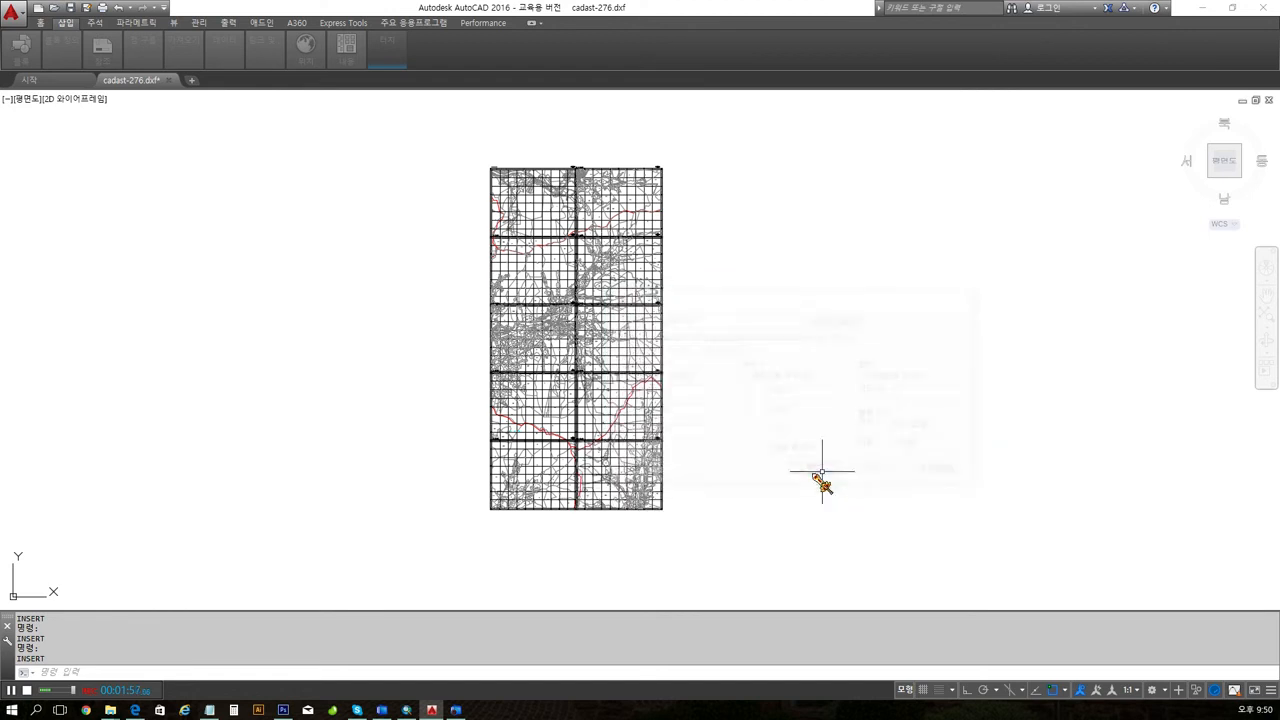
# Examine the lot-number text up close in the lower part of the merged cadastral map.
pyautogui.scroll(4, 559, 428)
pyautogui.scroll(2, 559, 428)
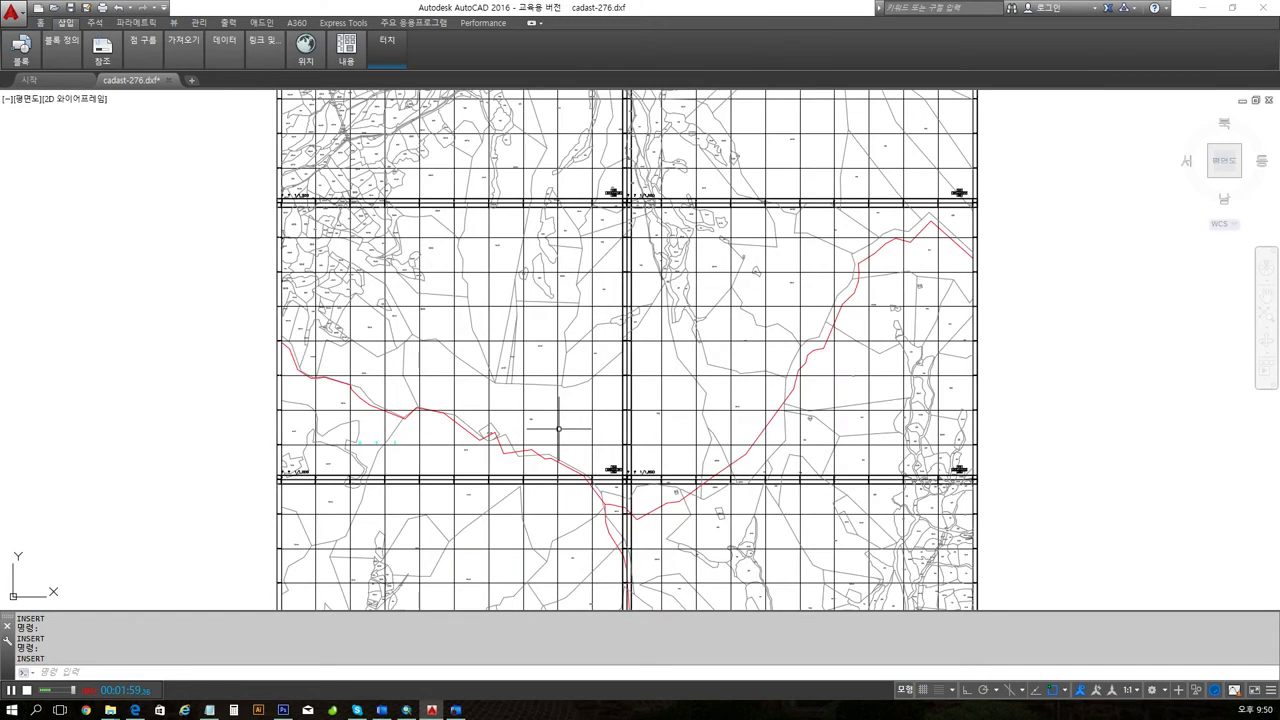
pyautogui.scroll(2, 565, 425)
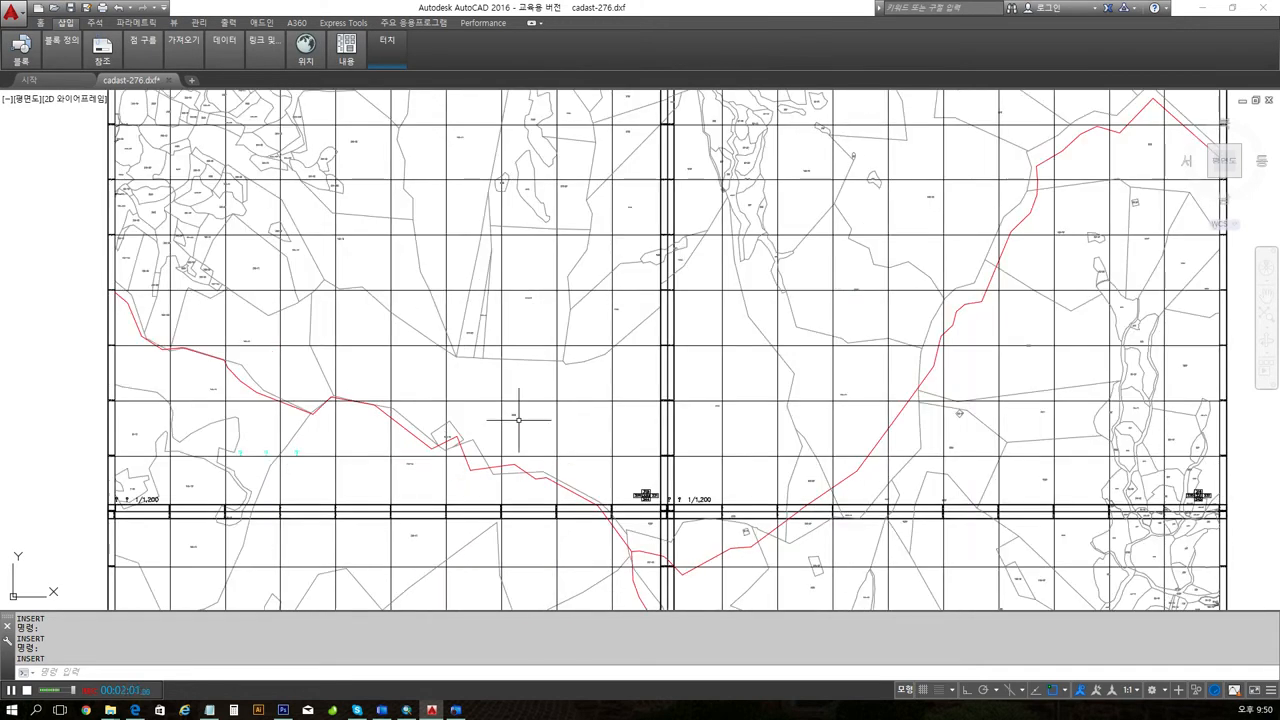
pyautogui.scroll(3, 518, 423)
pyautogui.scroll(3, 512, 422)
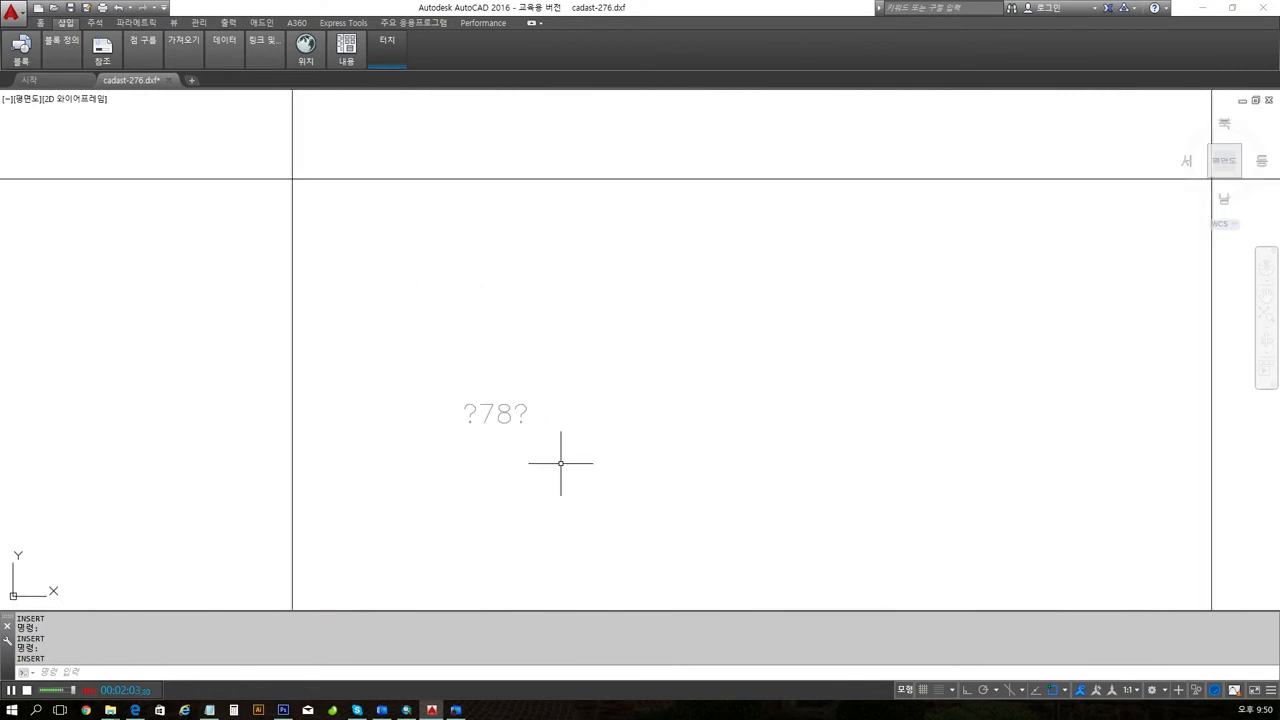
pyautogui.scroll(-3, 561, 463)
pyautogui.scroll(-3, 561, 463)
pyautogui.scroll(-3, 561, 463)
pyautogui.scroll(-3, 561, 463)
pyautogui.scroll(-3, 561, 463)
pyautogui.scroll(-3, 561, 463)
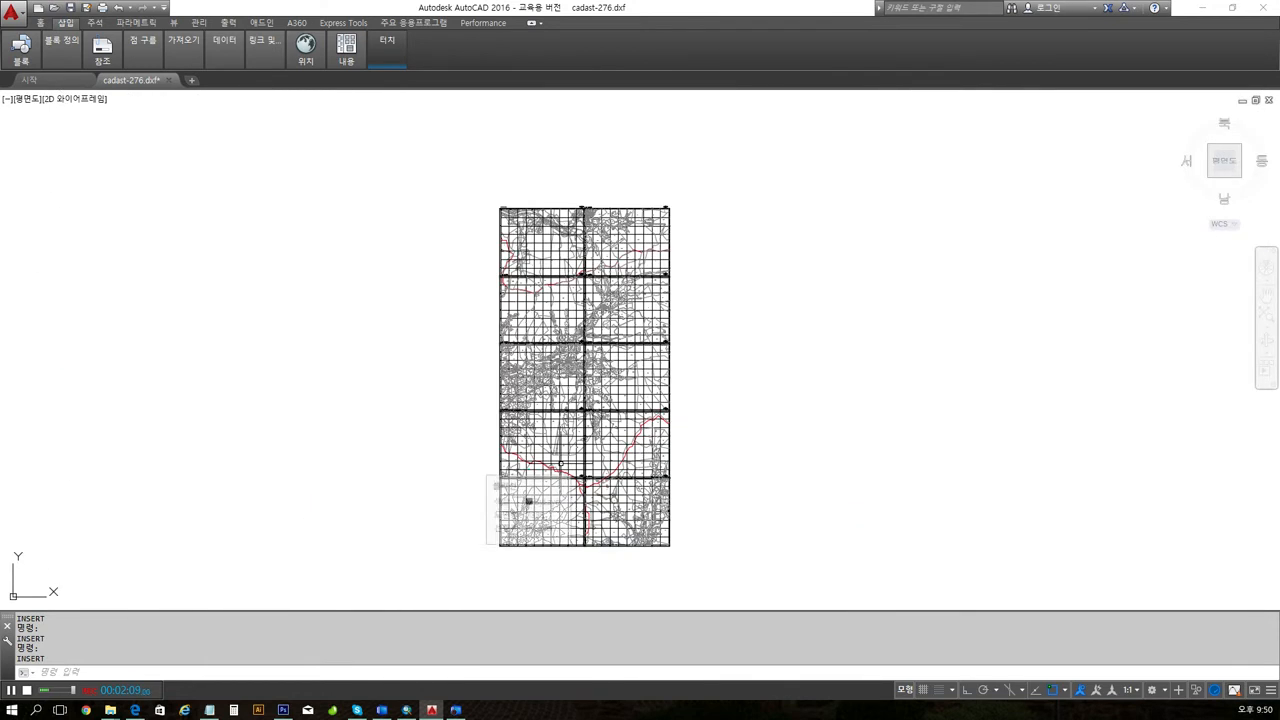
# Set the text style of all text objects in the merged map to STANDARD.
pyautogui.click(462, 157)
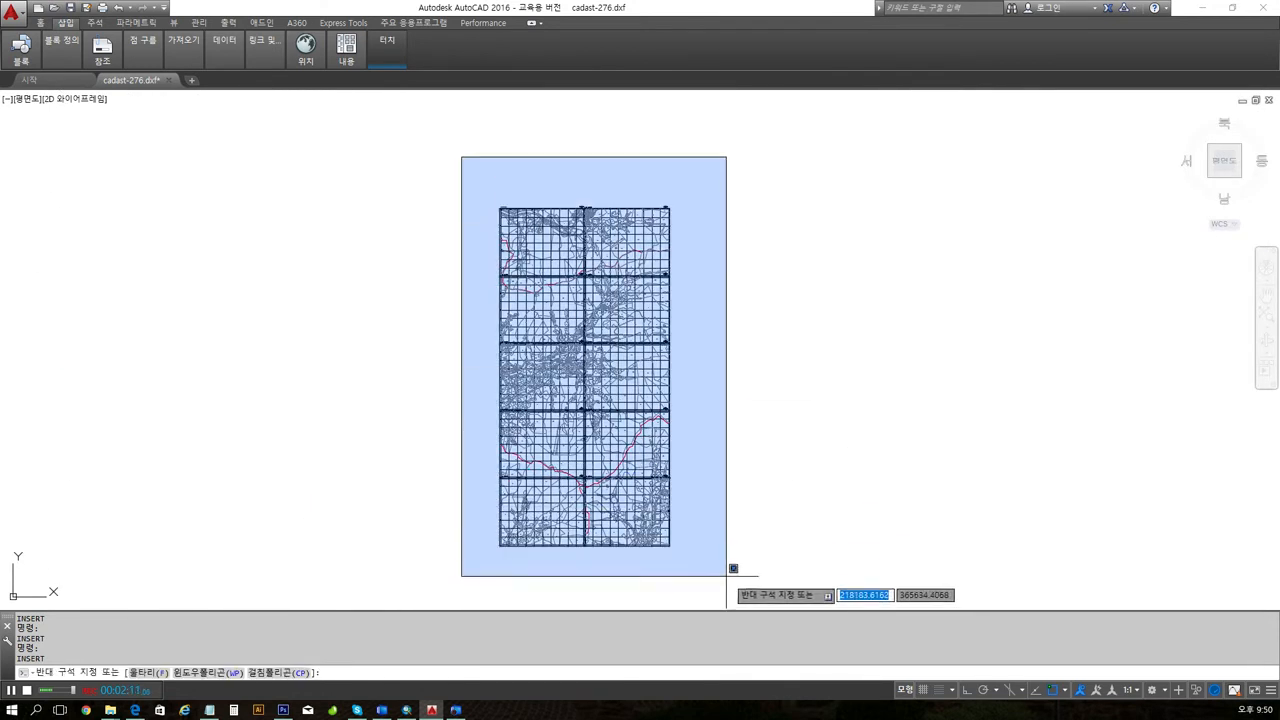
pyautogui.click(726, 578)
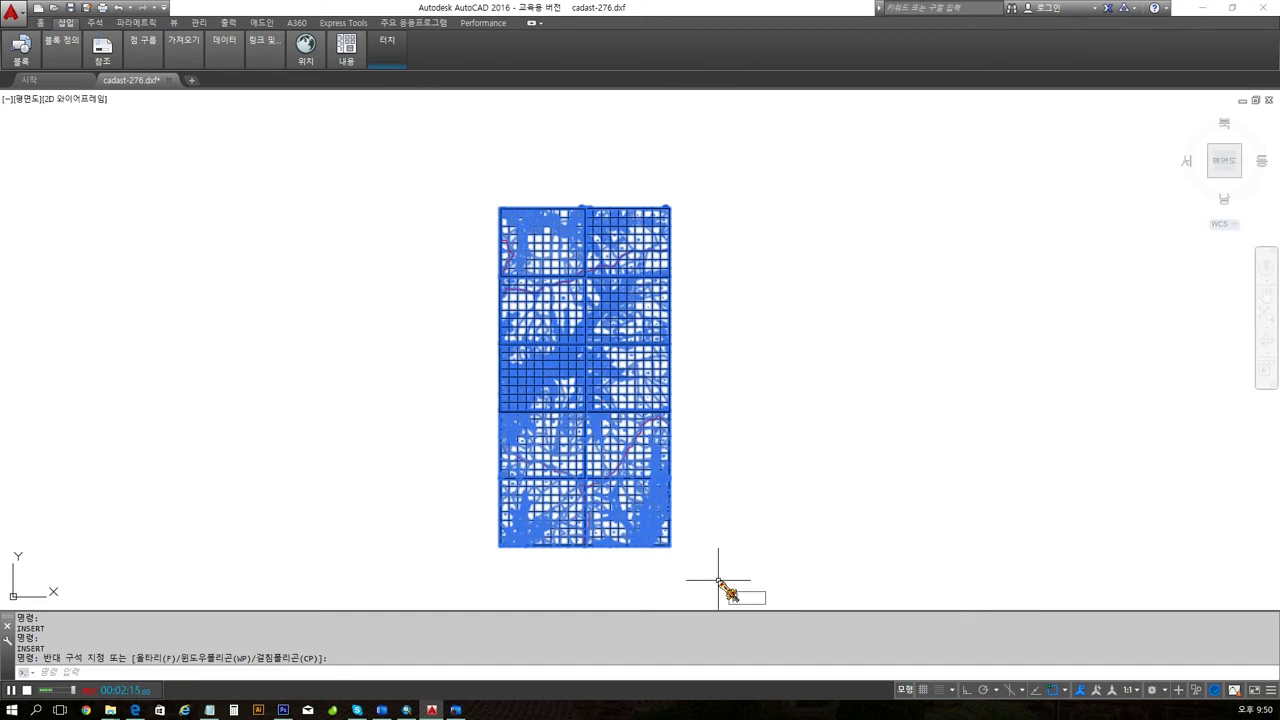
pyautogui.write('PROPERTIES')
pyautogui.press('Return')
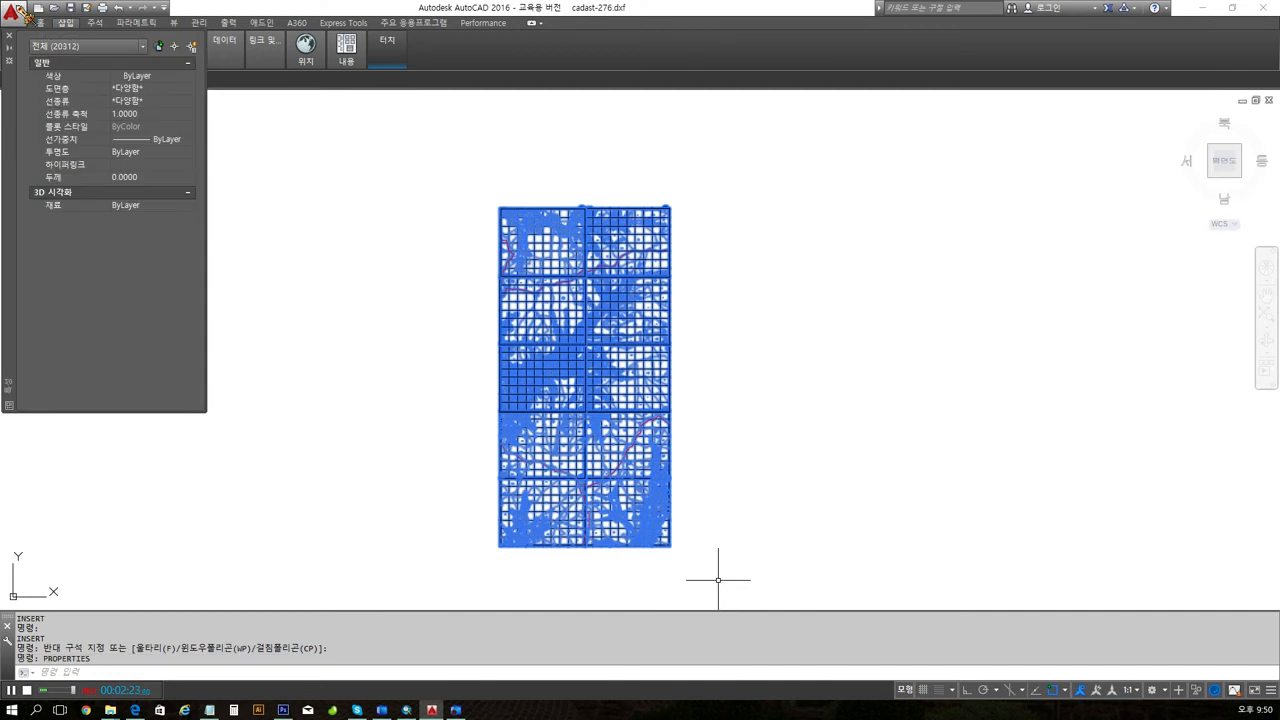
pyautogui.click(146, 47)
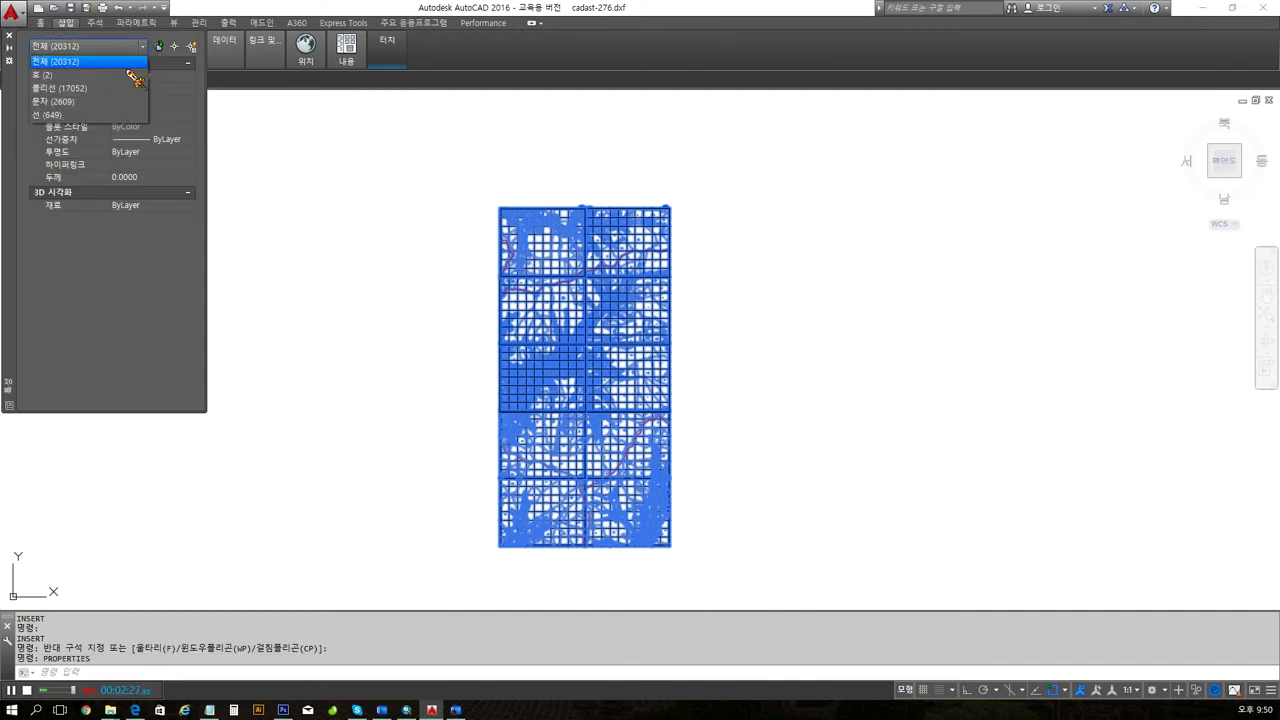
pyautogui.click(95, 102)
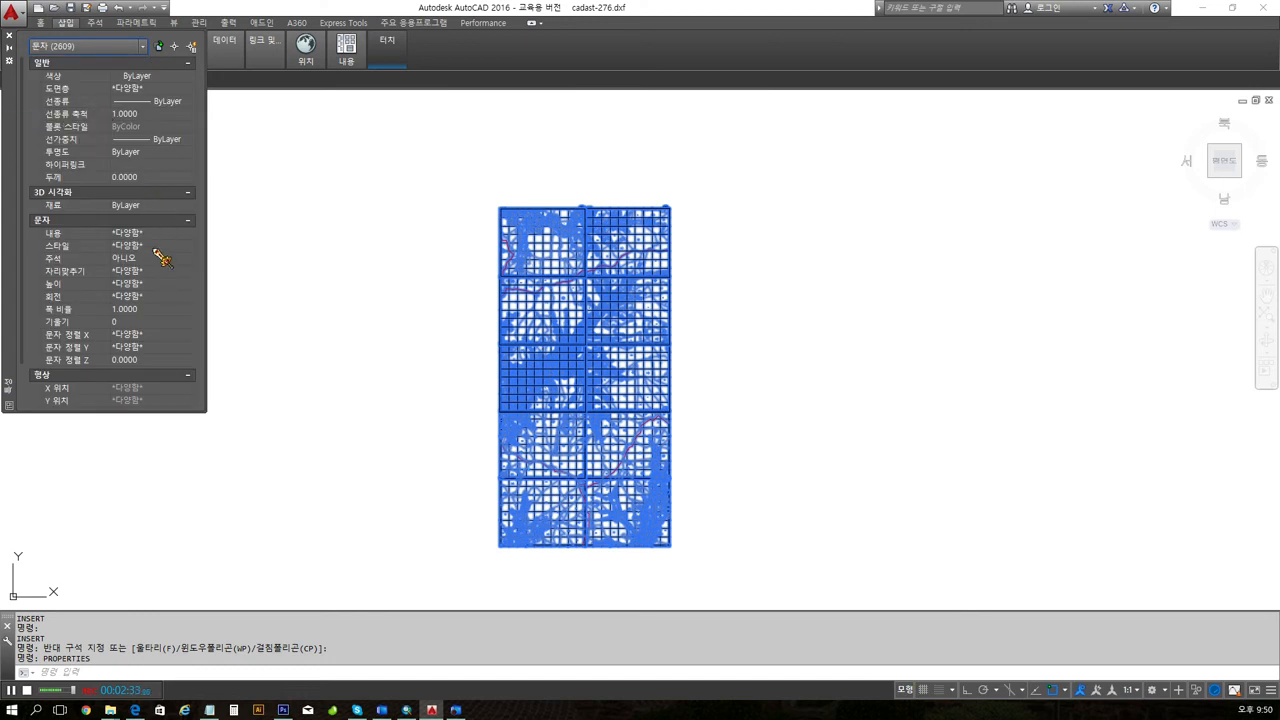
pyautogui.click(157, 249)
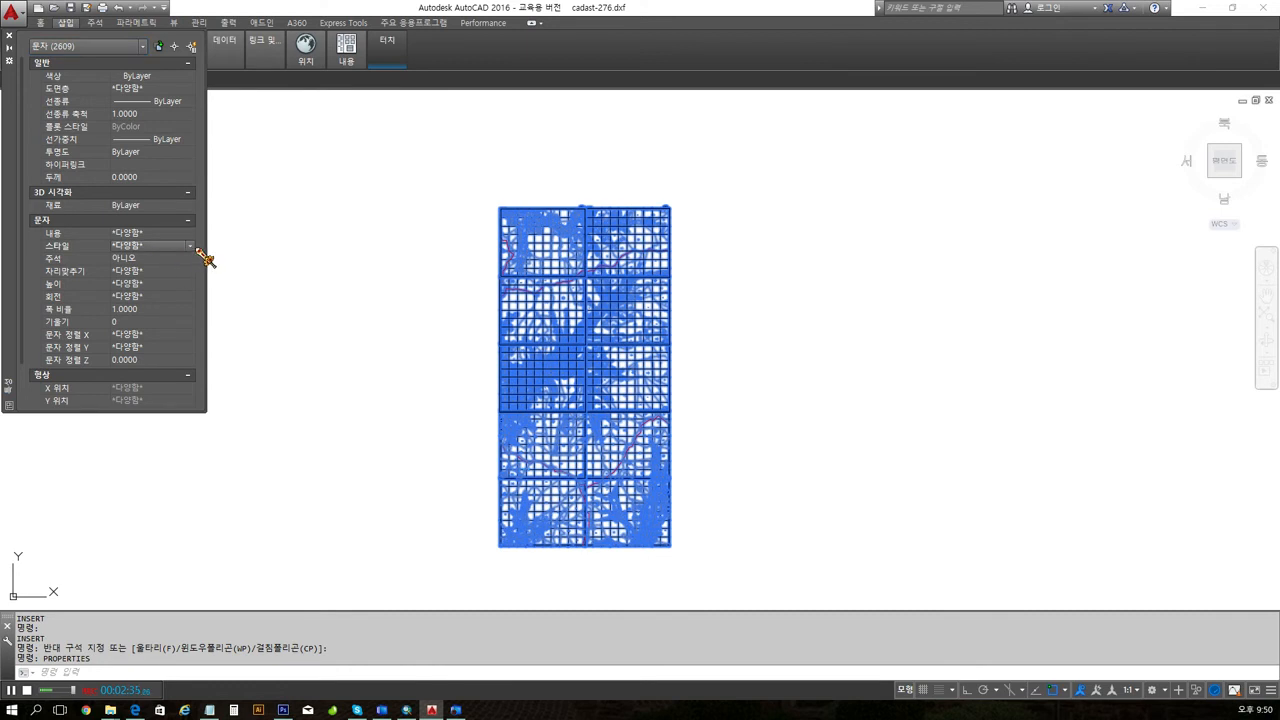
pyautogui.click(190, 247)
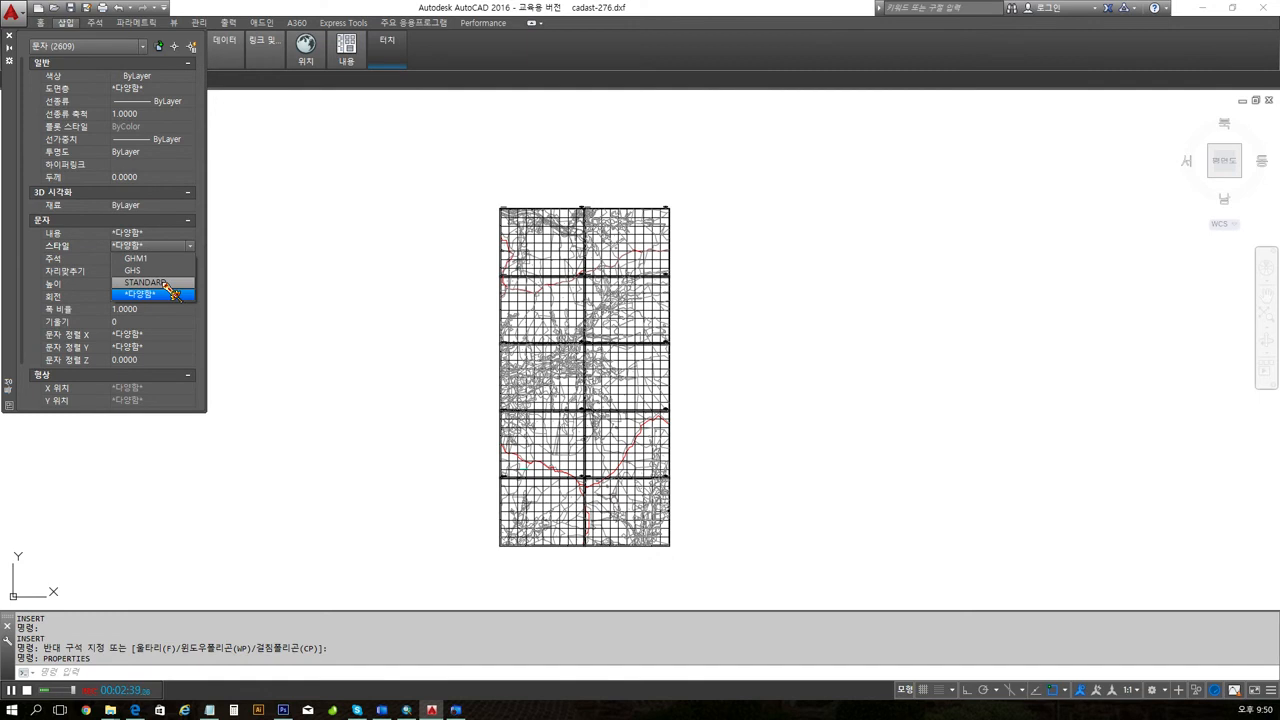
pyautogui.click(168, 284)
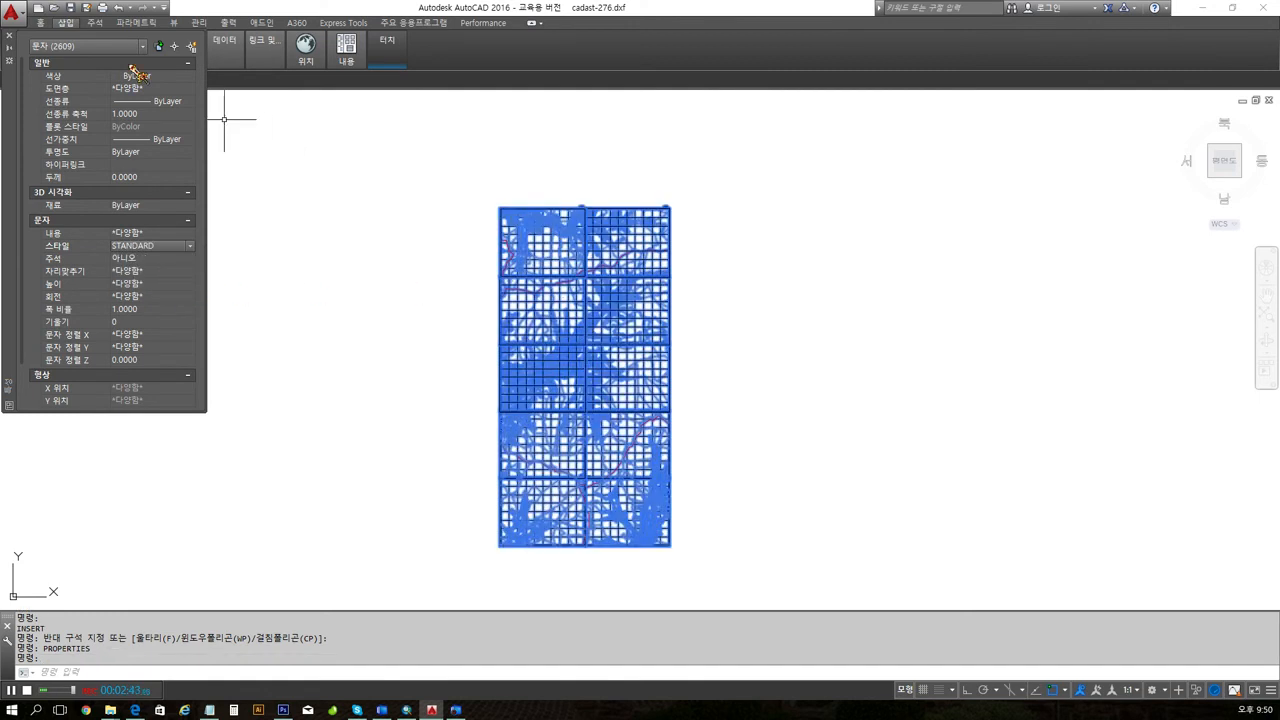
pyautogui.press('Escape')
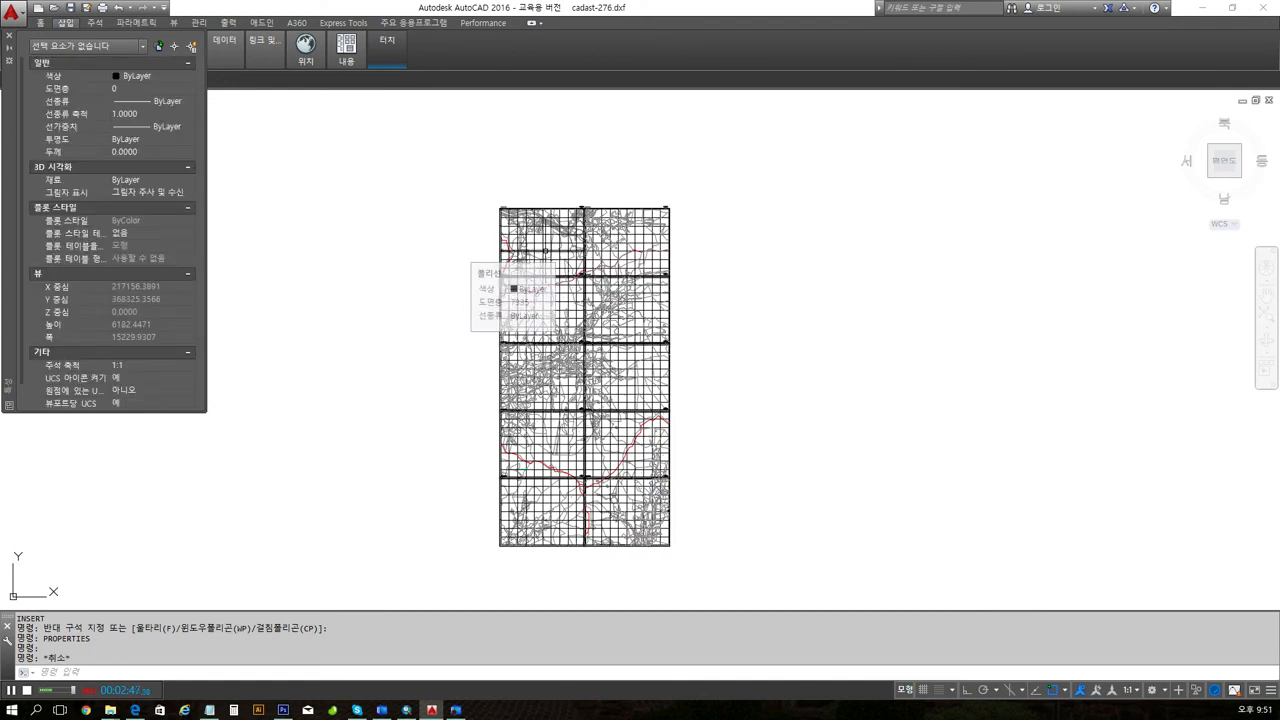
pyautogui.scroll(5, 563, 262)
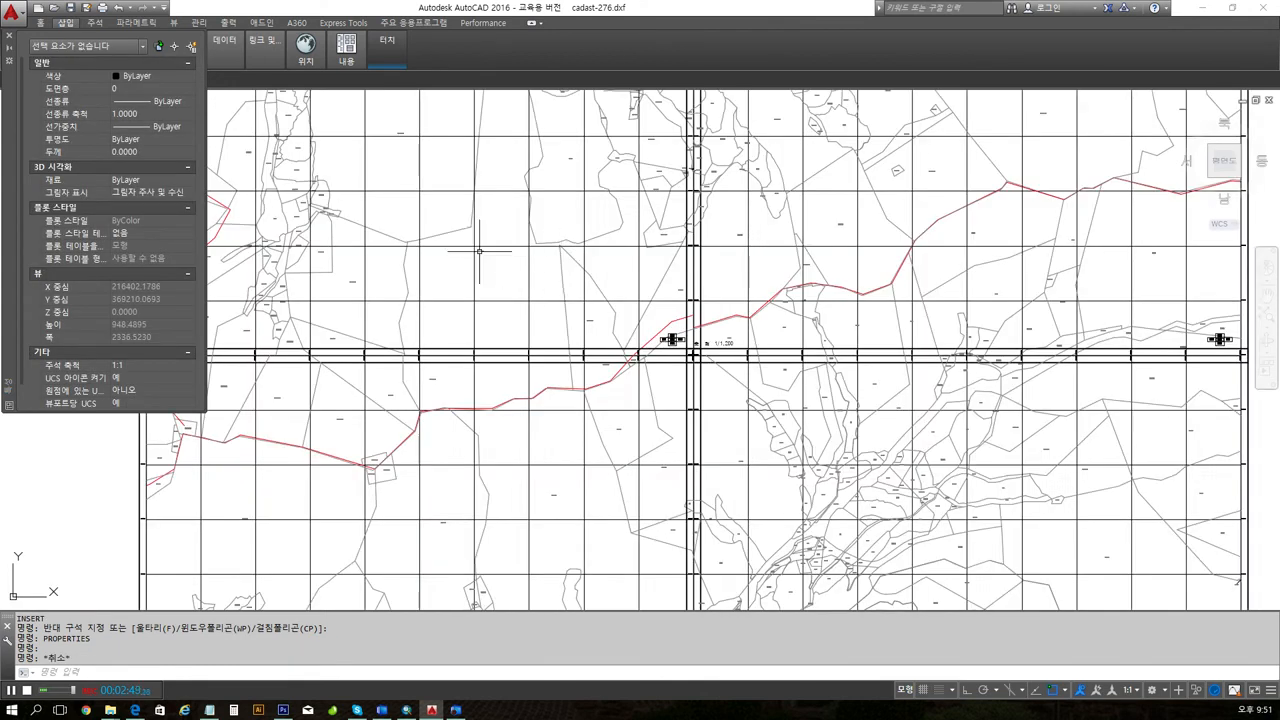
pyautogui.scroll(8, 490, 250)
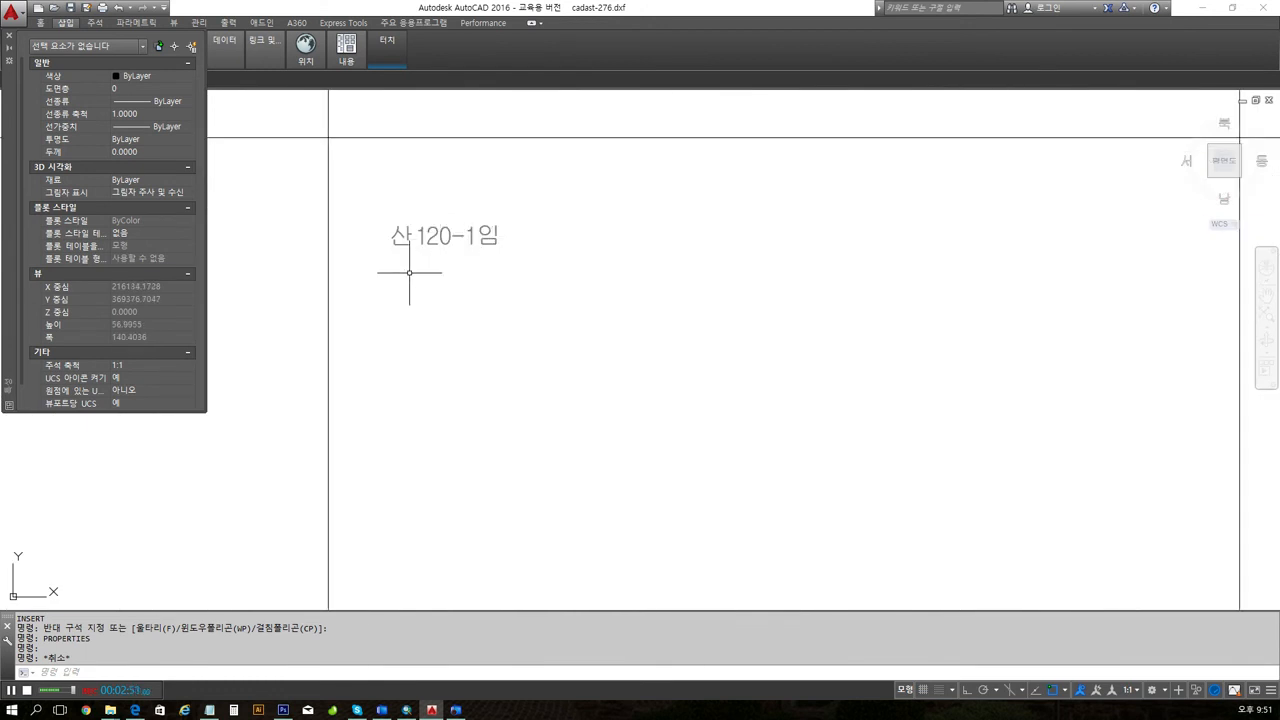
pyautogui.scroll(-12, 451, 257)
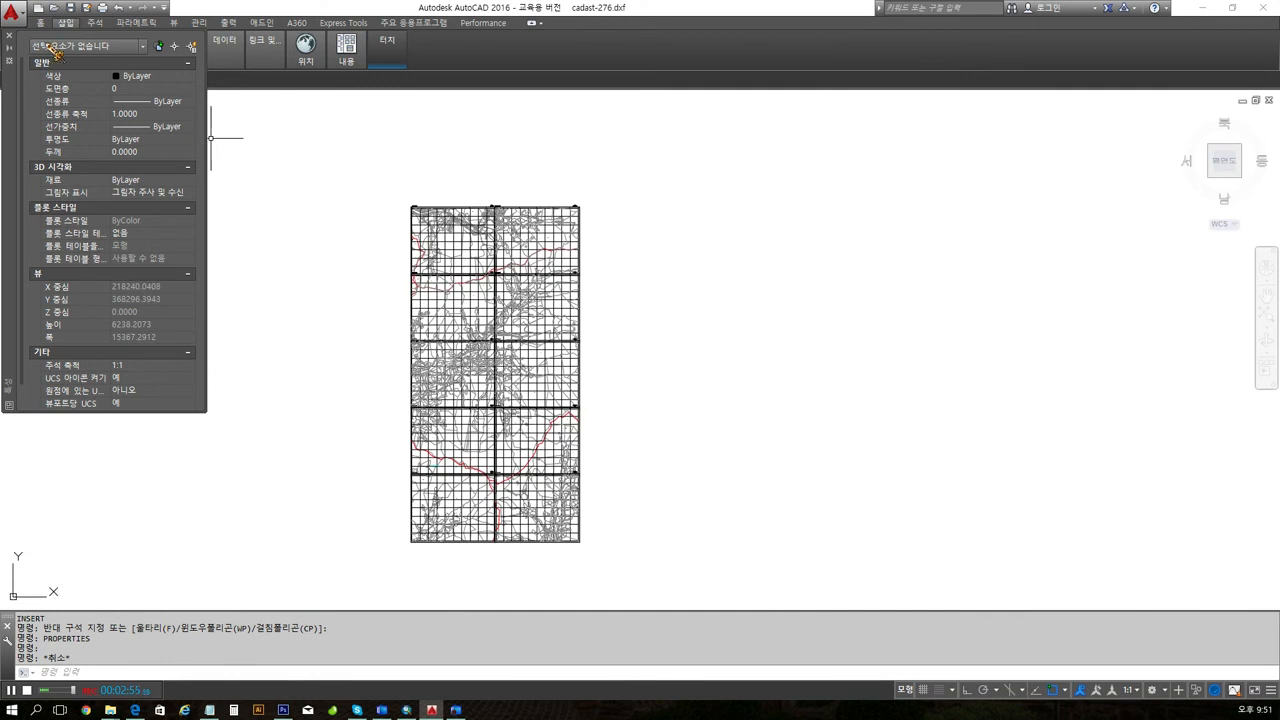
pyautogui.click(12, 40)
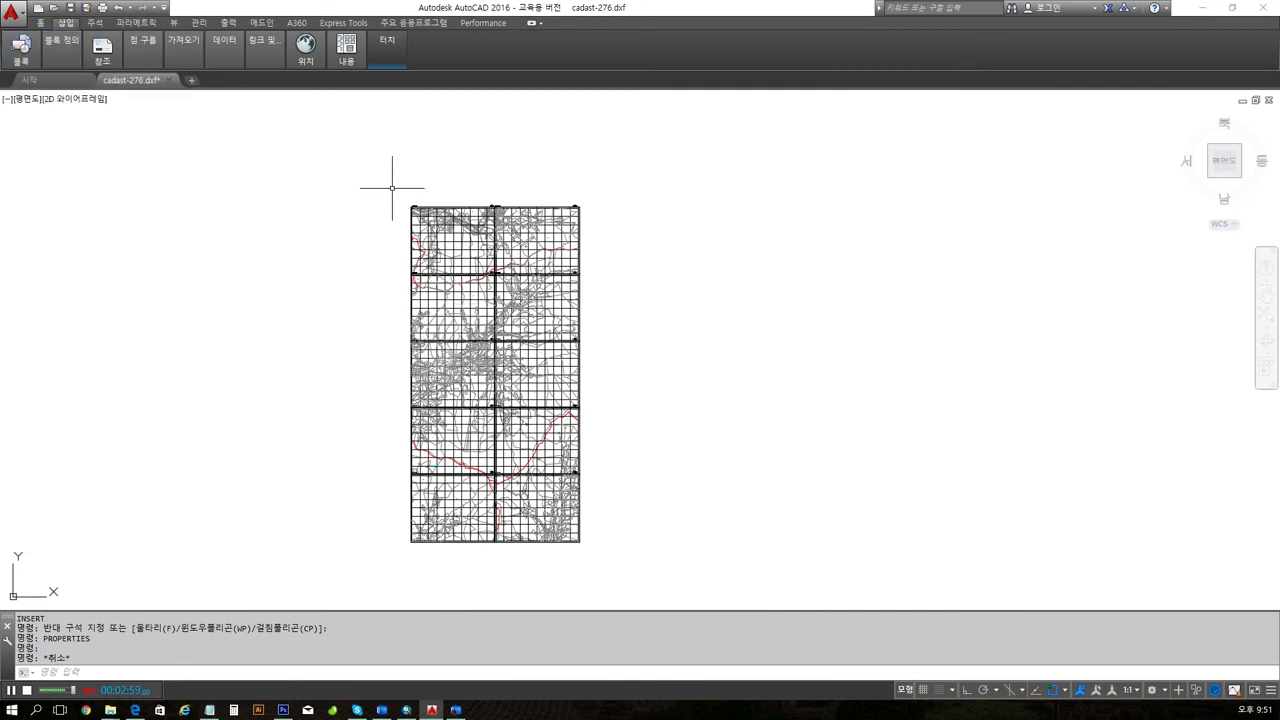
# Turn off the layers FA001 and FA002.
pyautogui.scroll(4, 449, 229)
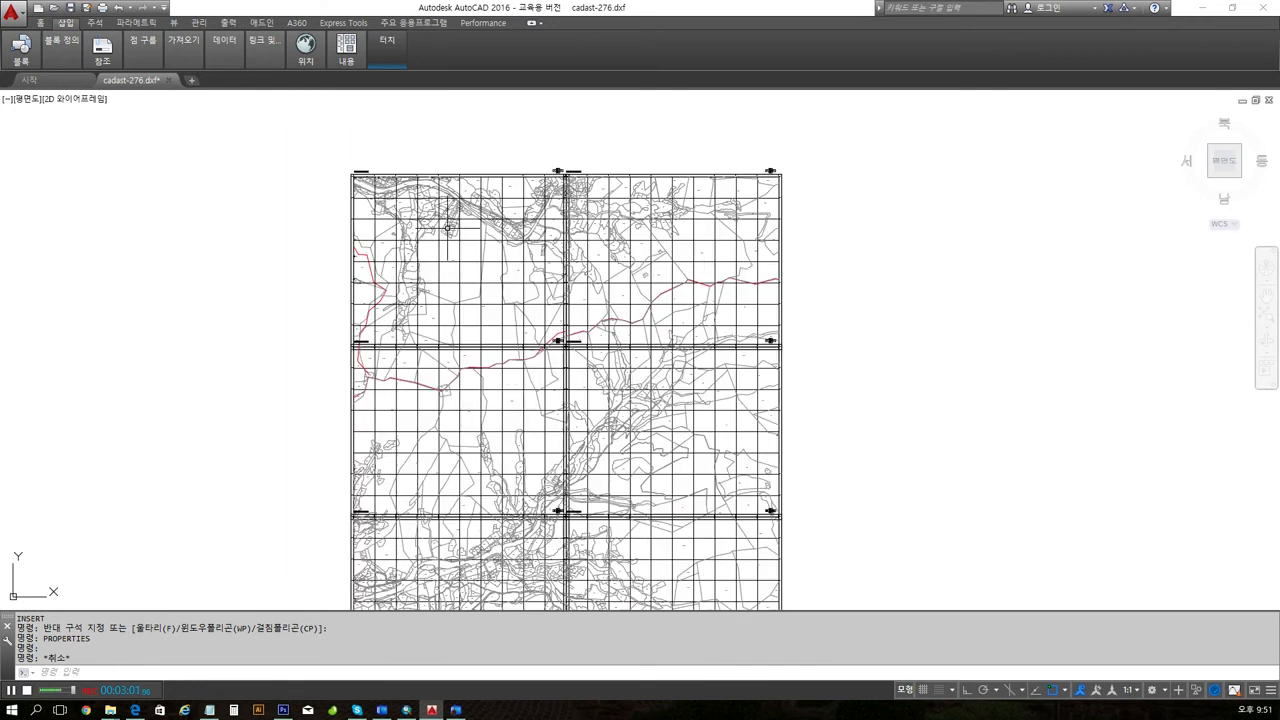
pyautogui.scroll(-4, 449, 229)
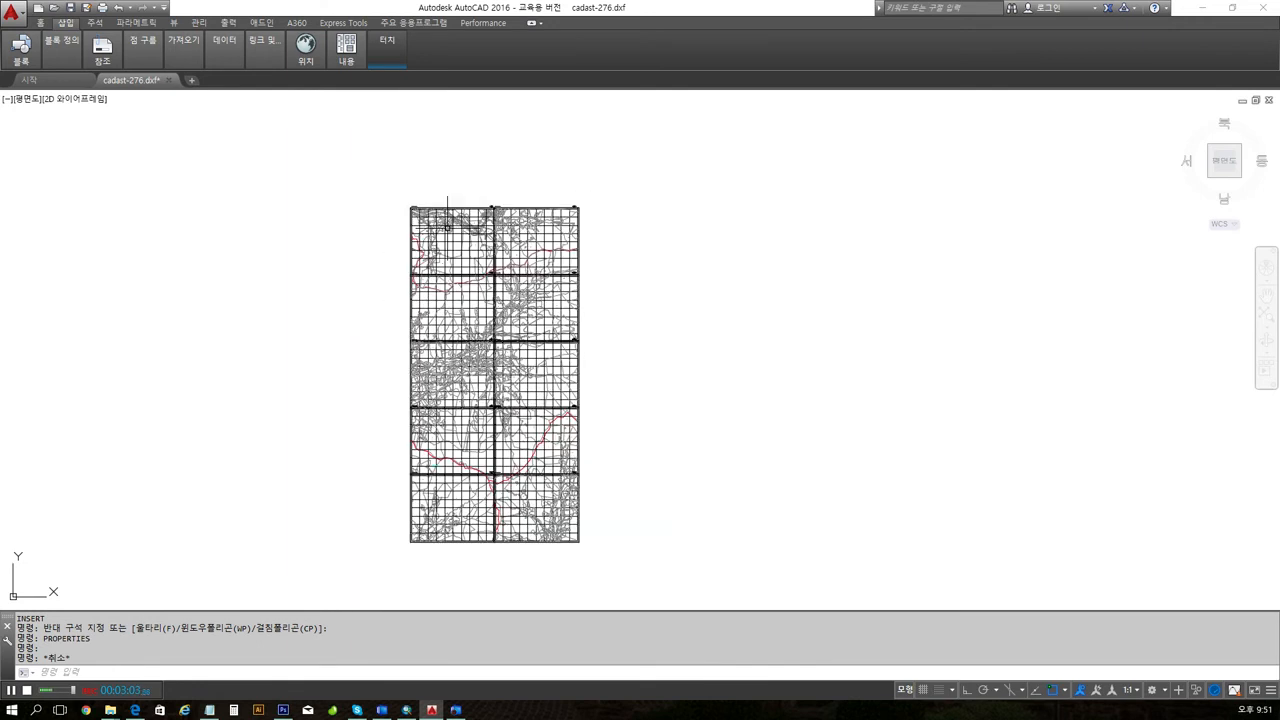
pyautogui.moveTo(371, 200)
pyautogui.mouseDown(button='middle')
pyautogui.moveTo(360, 163)
pyautogui.moveTo(369, 186)
pyautogui.mouseUp(button='middle')
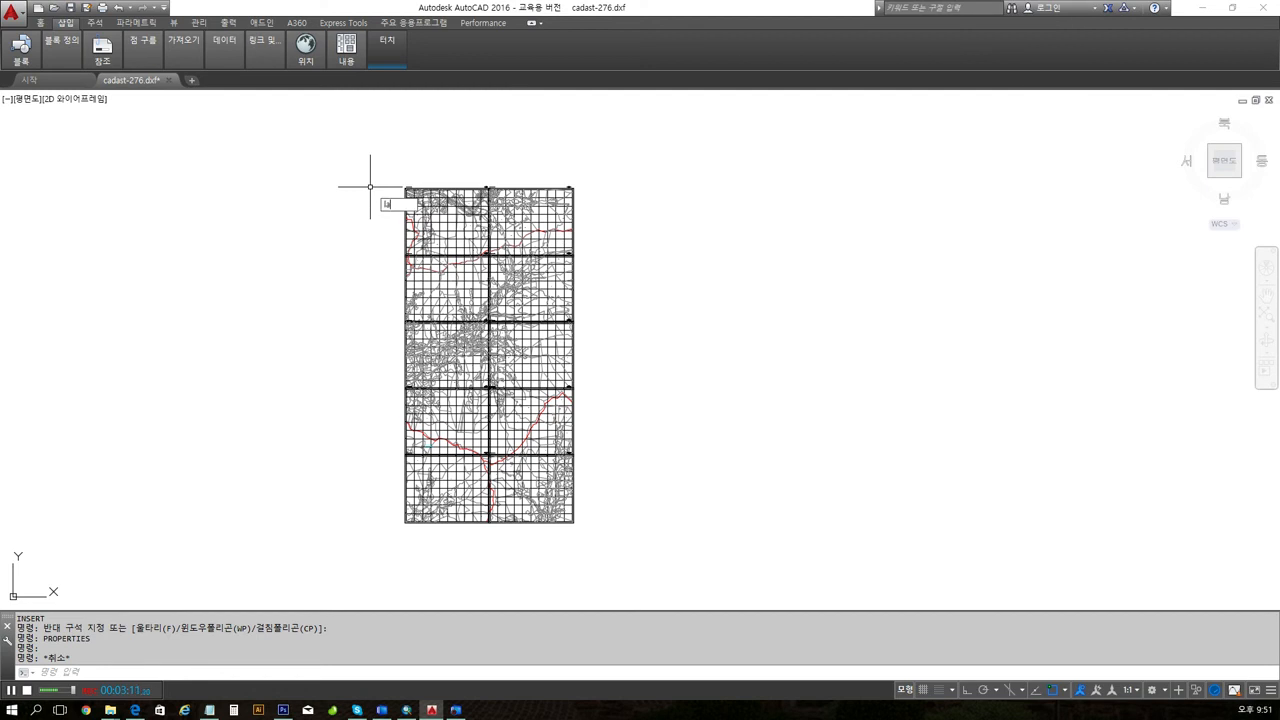
pyautogui.press('Return')
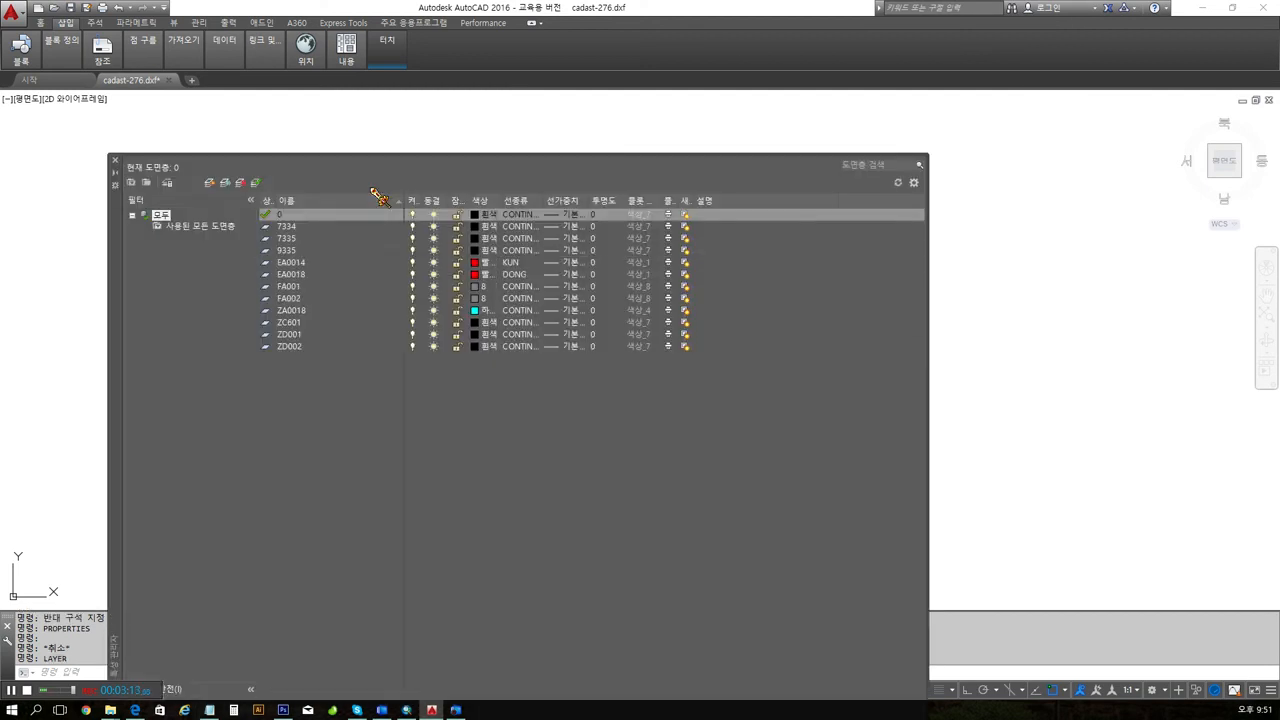
pyautogui.click(414, 287)
pyautogui.click(412, 299)
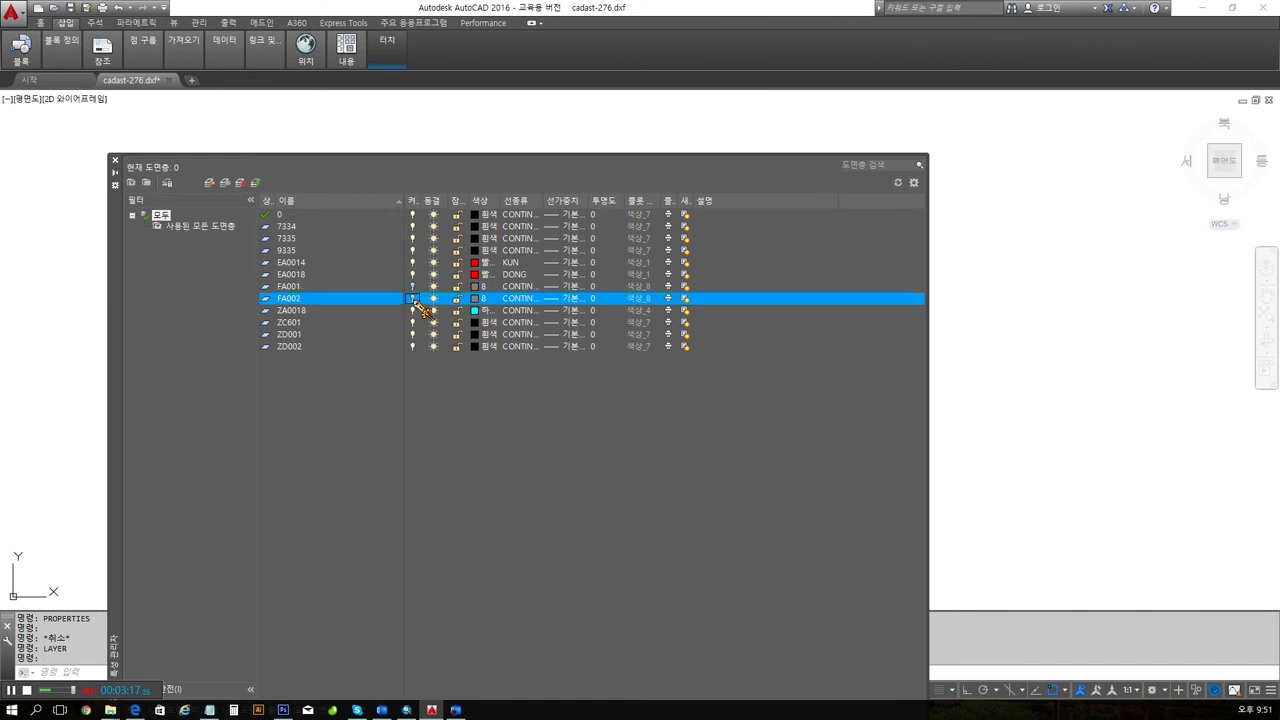
pyautogui.click(115, 161)
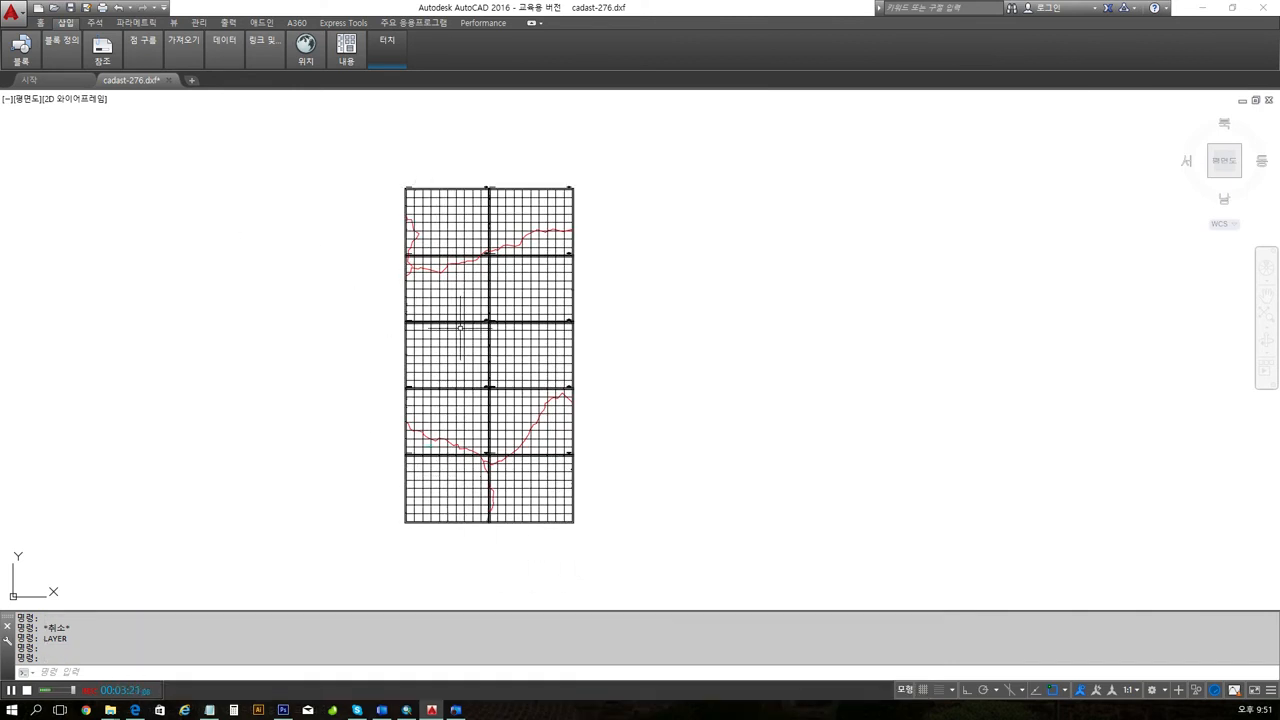
# Erase all map objects still displayed, including the sheet frames, grid lines and red boundary lines.
pyautogui.write('e')
pyautogui.press('Return')
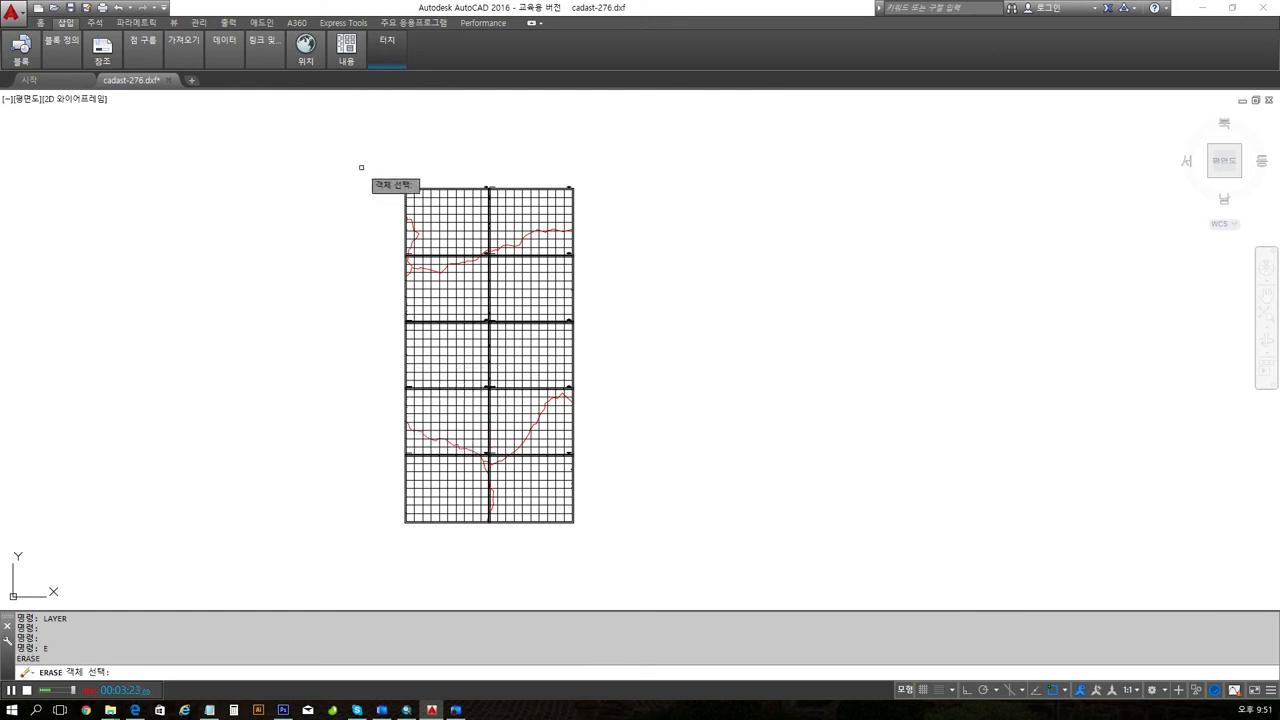
pyautogui.click(361, 167)
pyautogui.click(636, 592)
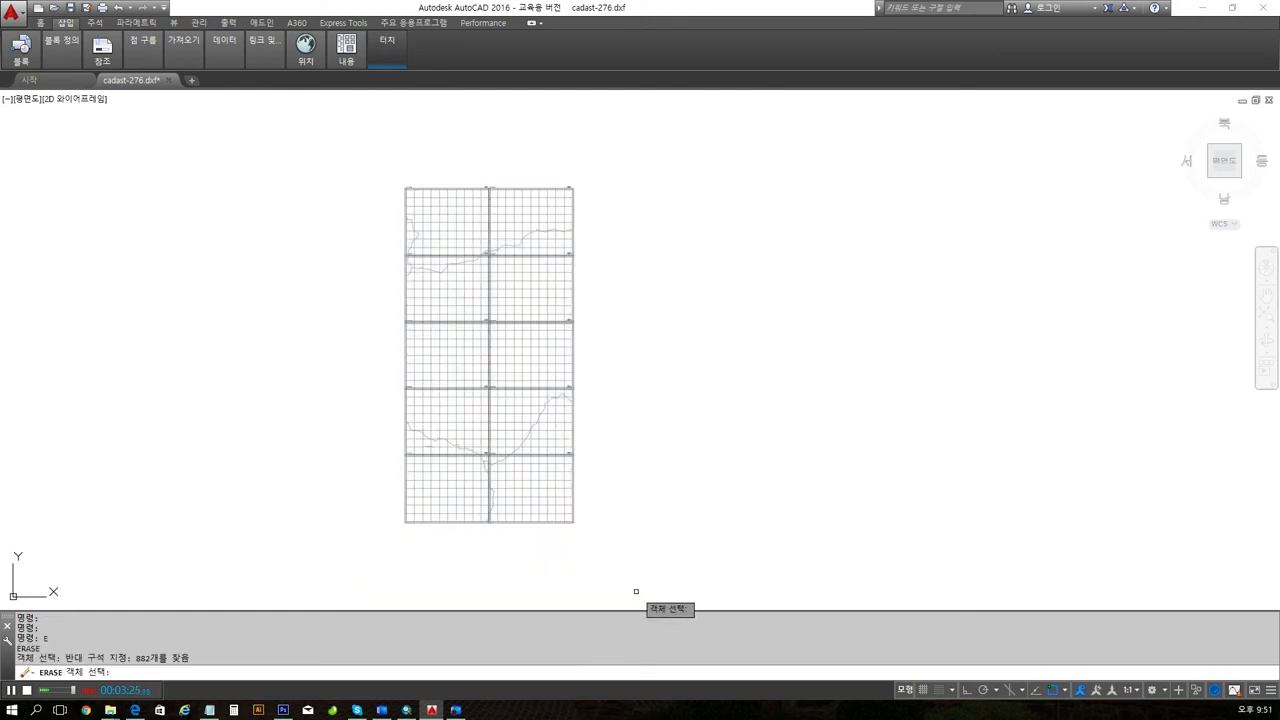
pyautogui.press('Return')
# Turn the layers FA001 and FA002 back on.
pyautogui.write('lay')
pyautogui.press('Return')
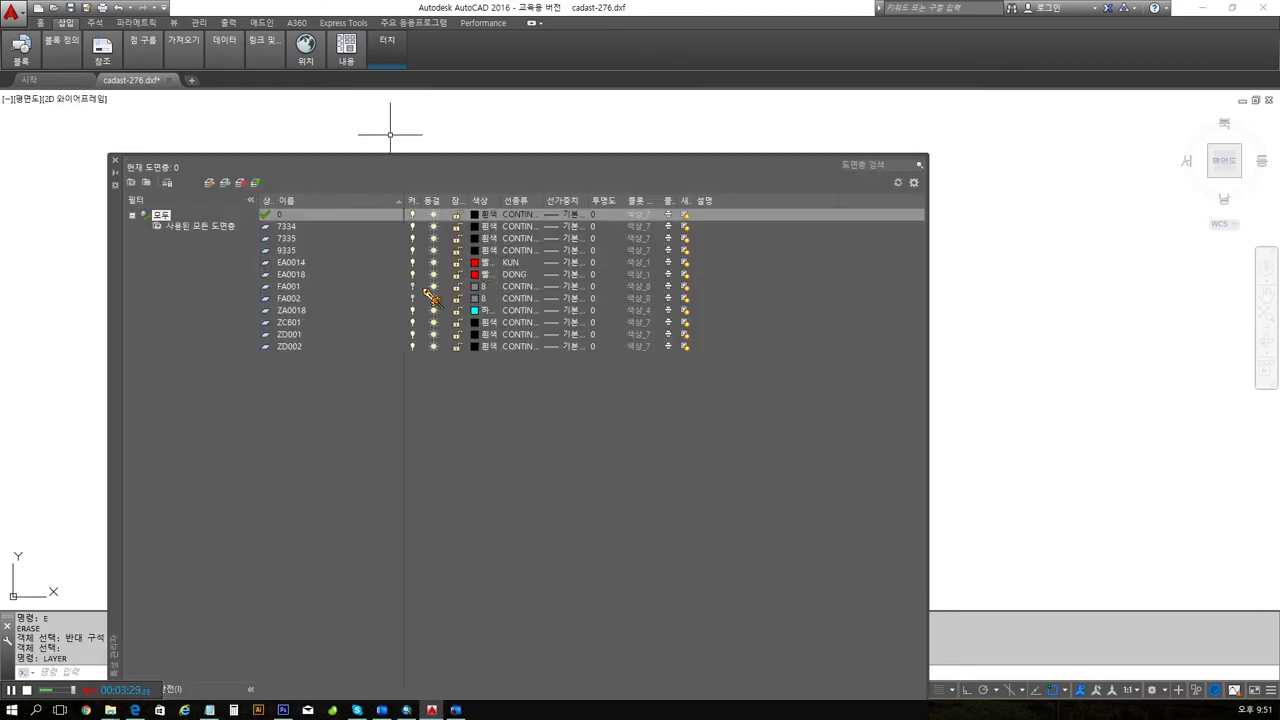
pyautogui.click(418, 287)
pyautogui.click(415, 299)
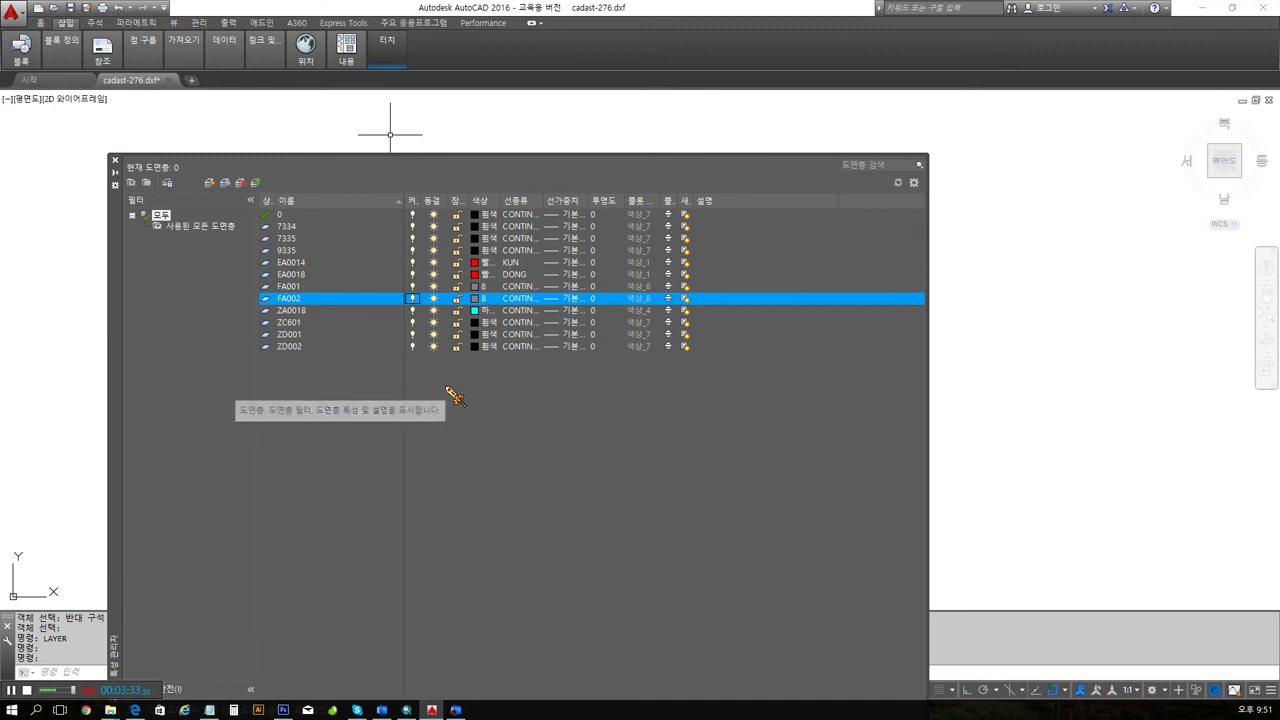
pyautogui.click(115, 162)
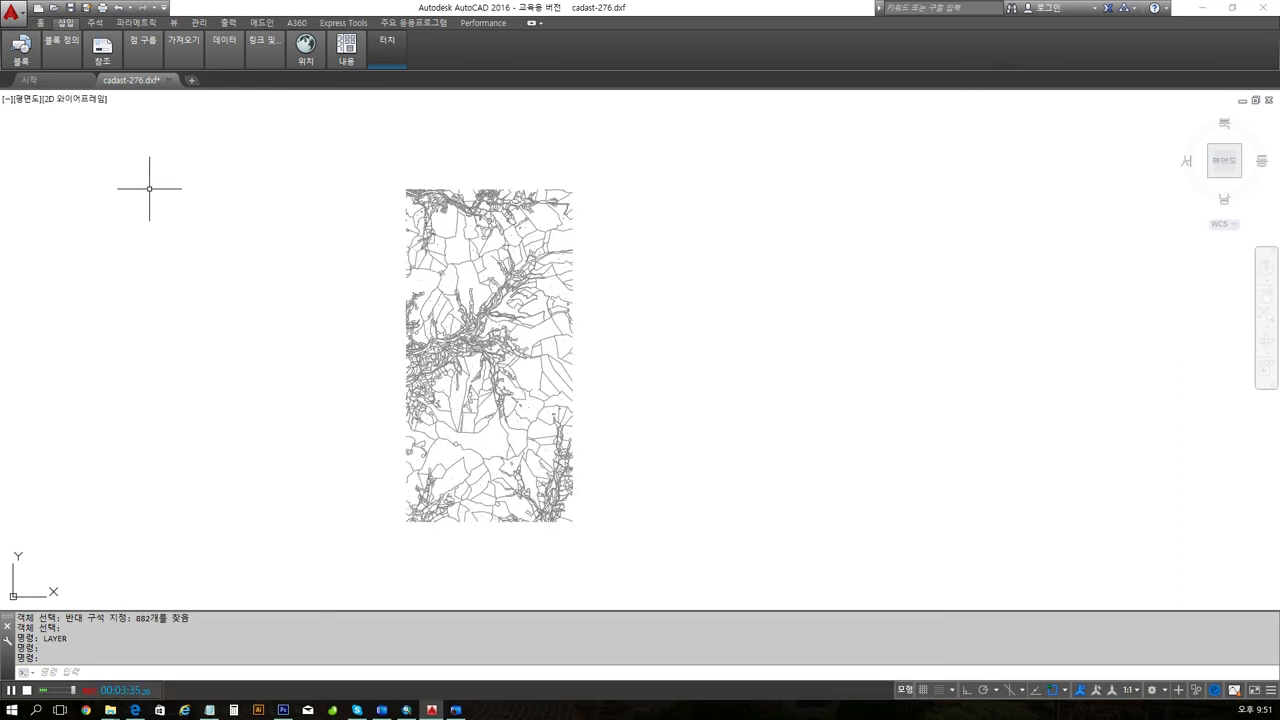
# Examine the cleaned cadastral map and the parcel boundaries where sheets meet, around lots 213-4답 and 산118-6임.
pyautogui.scroll(5, 483, 311)
pyautogui.scroll(2, 483, 311)
pyautogui.scroll(-10, 483, 311)
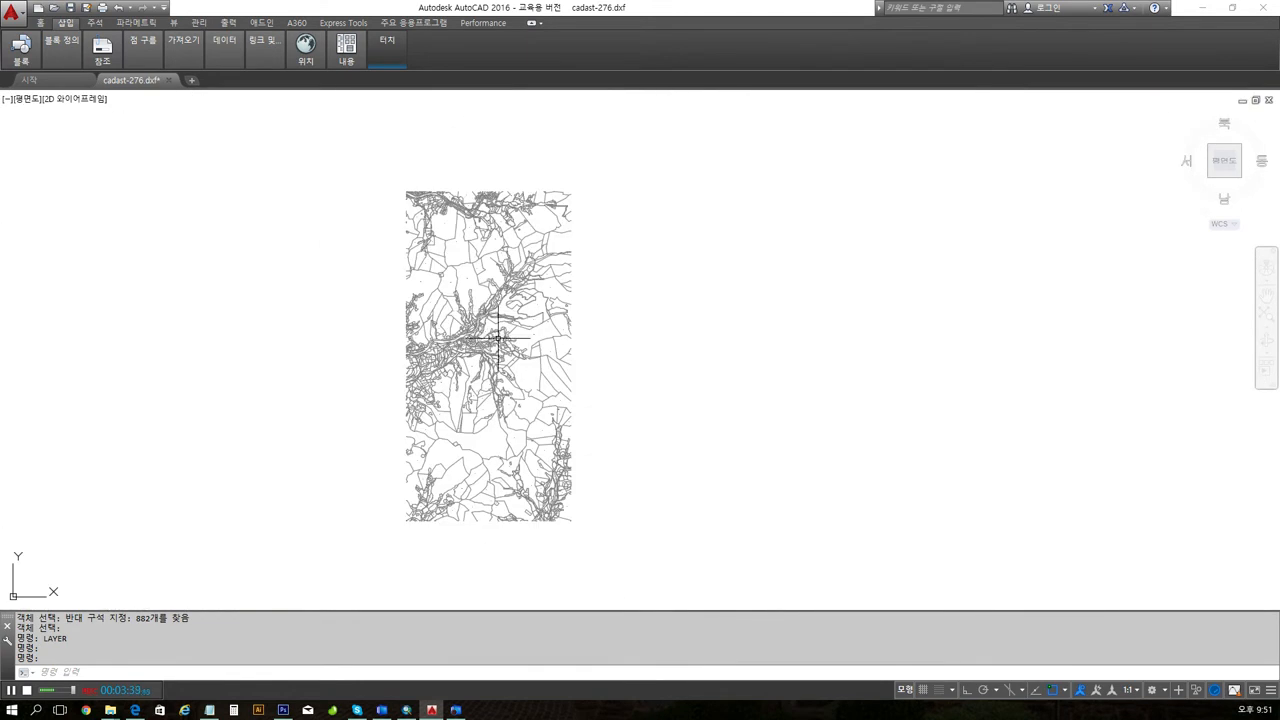
pyautogui.scroll(2, 483, 311)
pyautogui.moveTo(509, 334); pyautogui.dragTo(622, 326, button='middle')
pyautogui.middleClick(470, 350)
pyautogui.middleClick(470, 350)
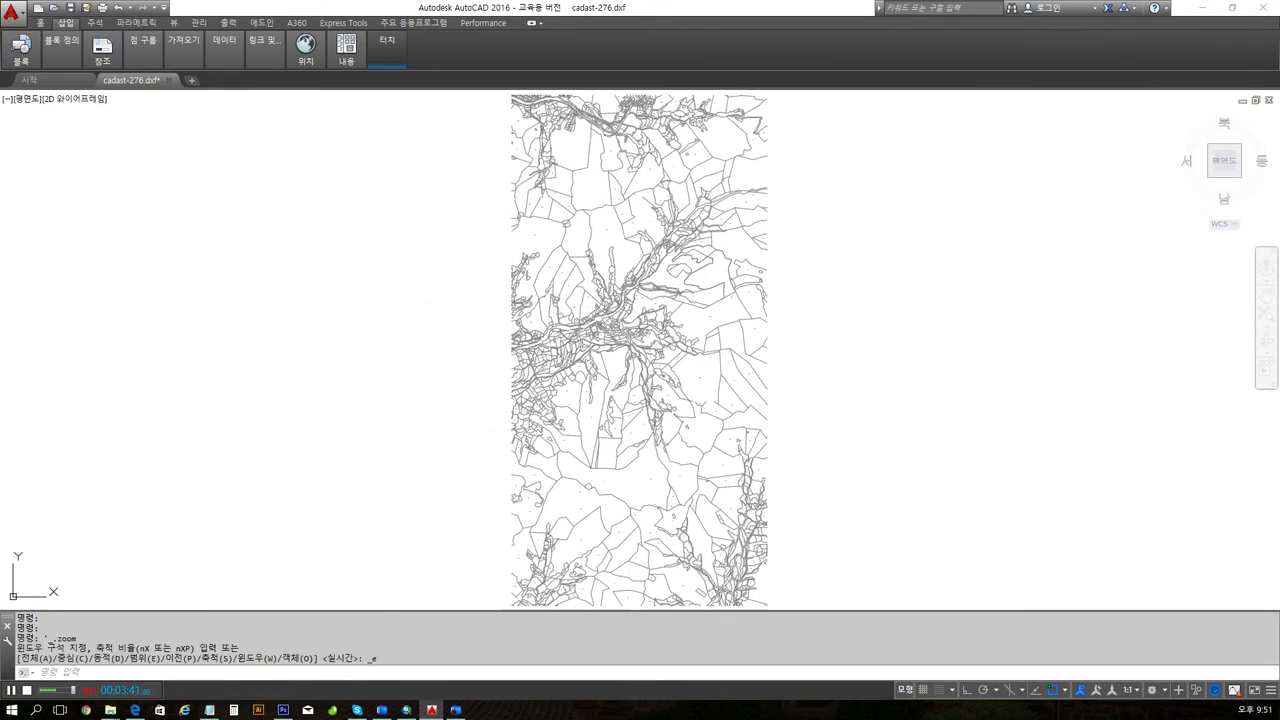
pyautogui.moveTo(637, 323); pyautogui.dragTo(586, 331, button='middle')
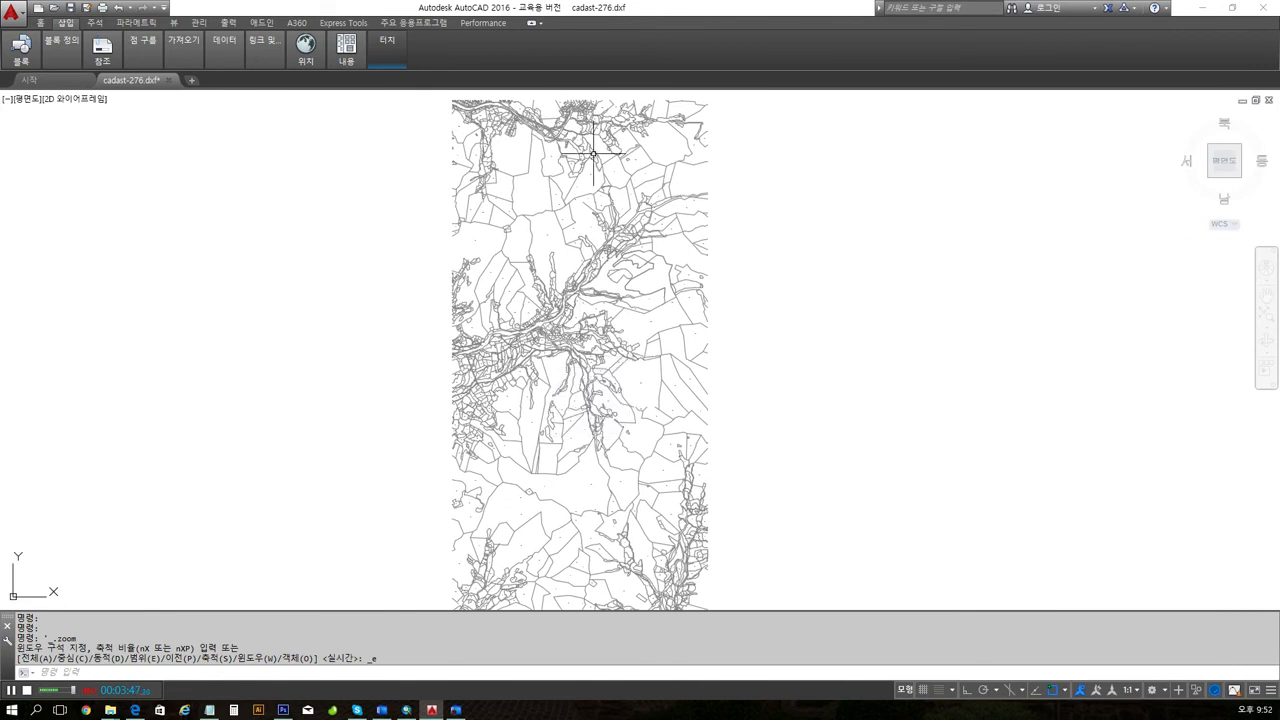
pyautogui.scroll(3, 565, 145)
pyautogui.scroll(6, 582, 212)
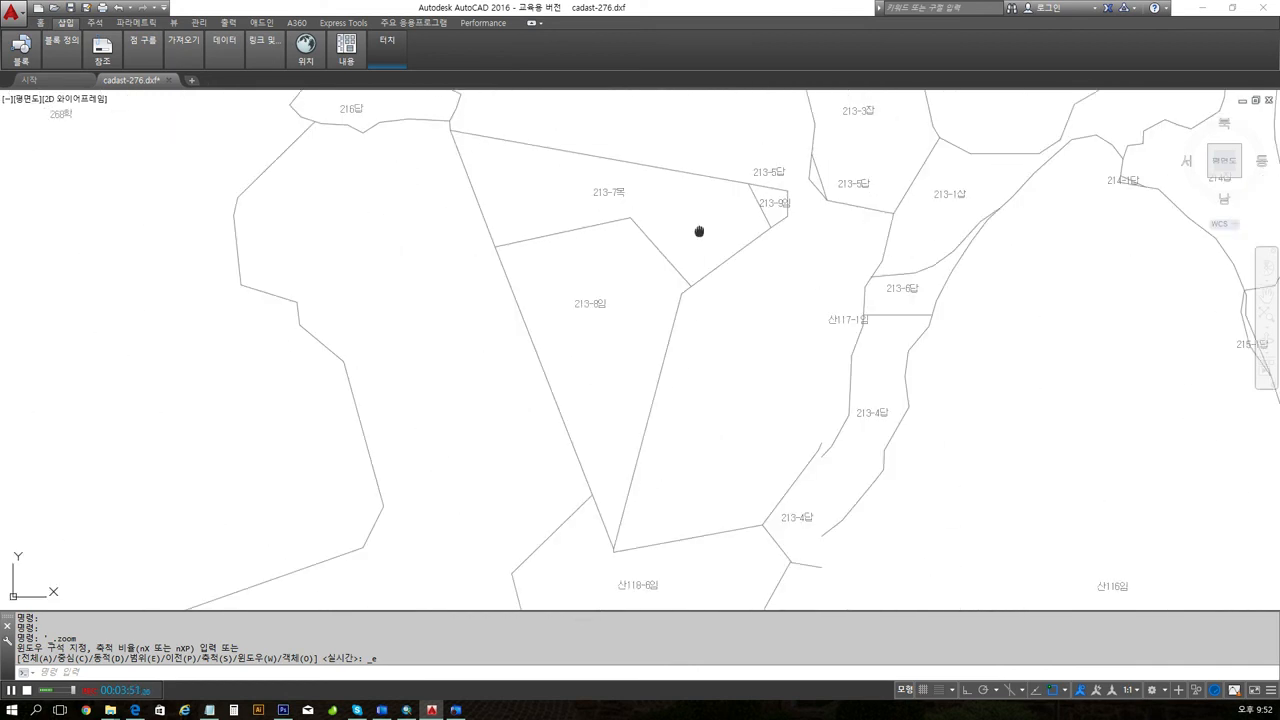
pyautogui.moveTo(763, 482); pyautogui.dragTo(677, 320, button='middle')
pyautogui.scroll(2, 735, 322)
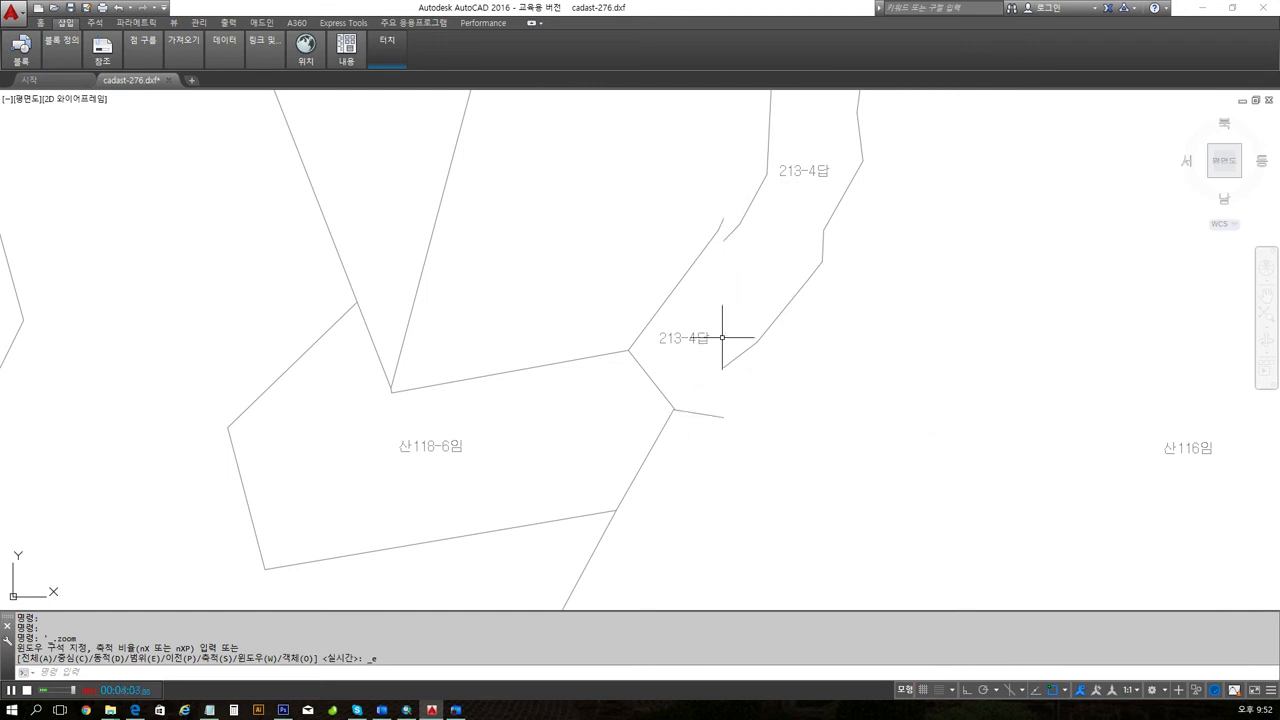
pyautogui.scroll(-3, 760, 430)
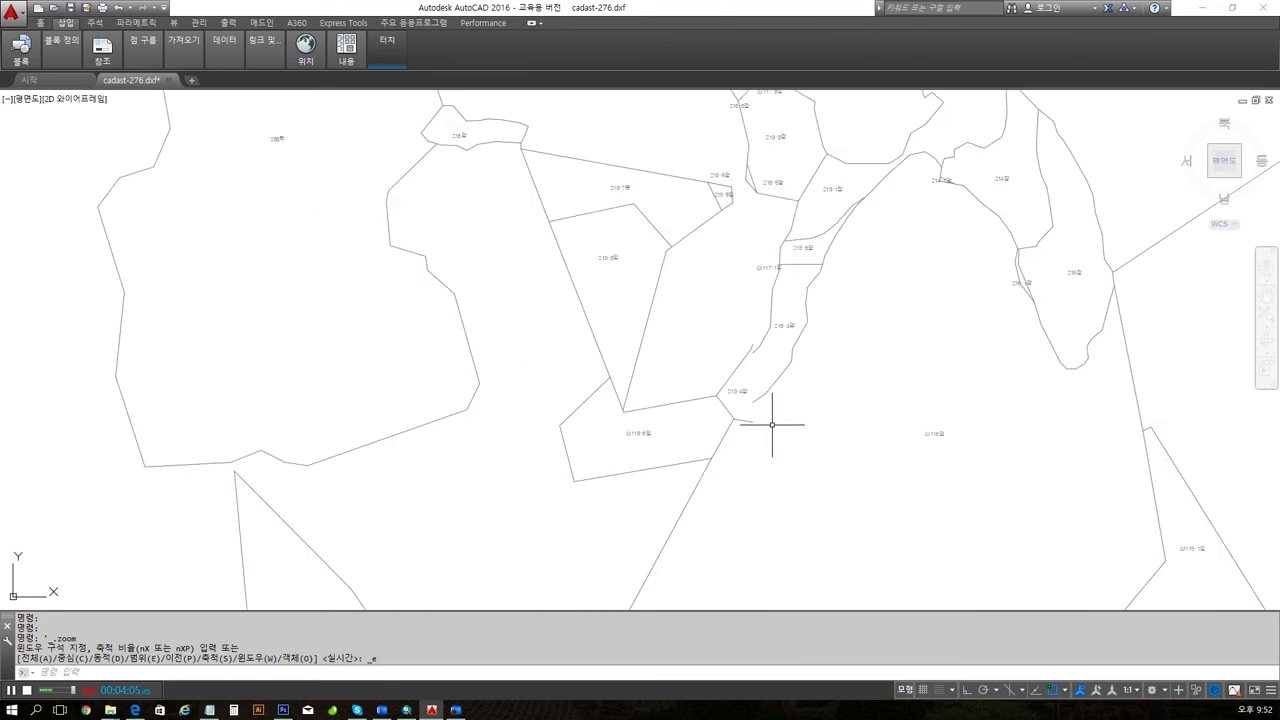
pyautogui.moveTo(835, 411); pyautogui.dragTo(824, 529, button='middle')
pyautogui.moveTo(793, 283); pyautogui.dragTo(771, 426, button='middle')
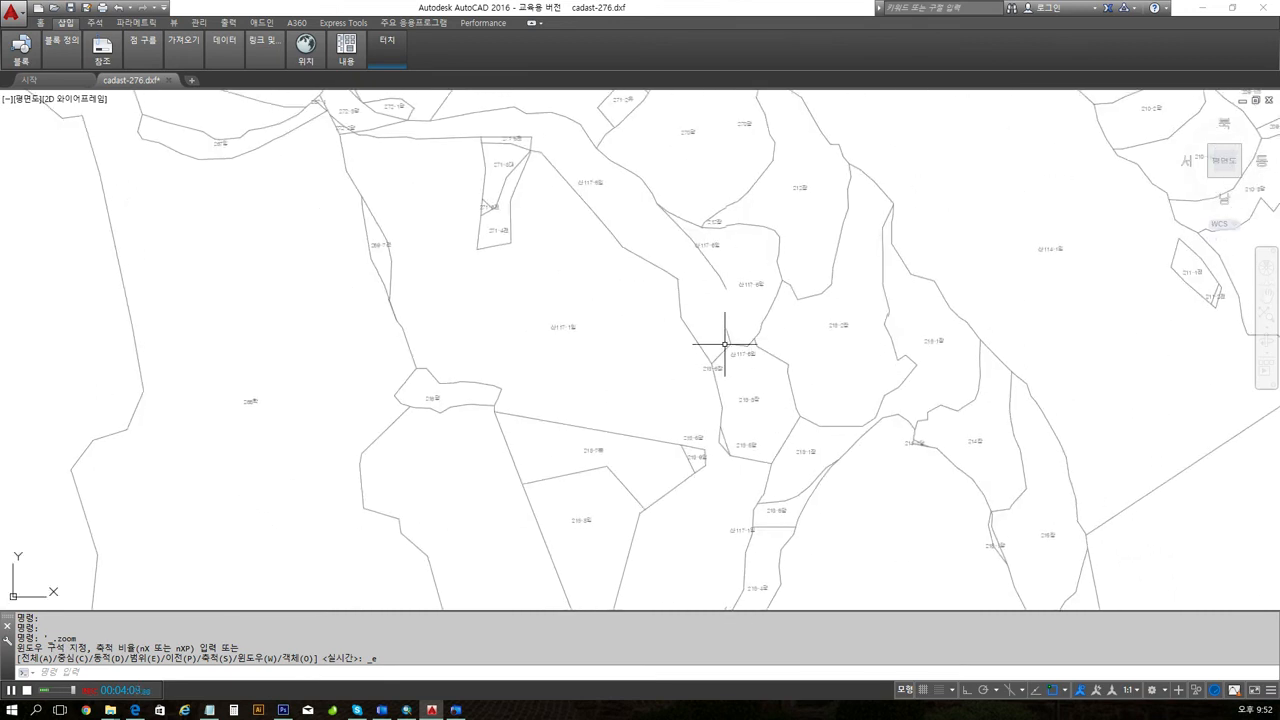
# Examine the boundary gaps at the sheet seam around lot 212잡, and the full extent of the merged parcel map.
pyautogui.moveTo(745, 254); pyautogui.dragTo(731, 382, button='middle')
pyautogui.scroll(5, 704, 340)
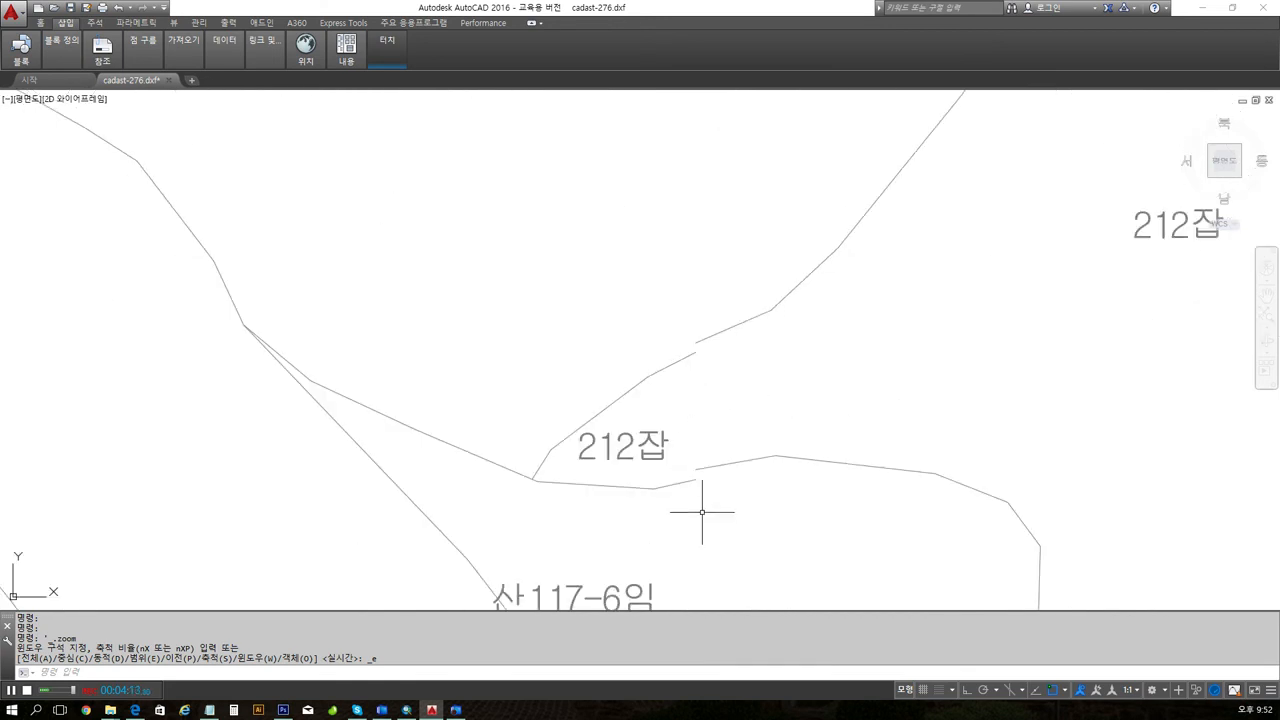
pyautogui.scroll(-8, 700, 514)
pyautogui.scroll(-5, 703, 508)
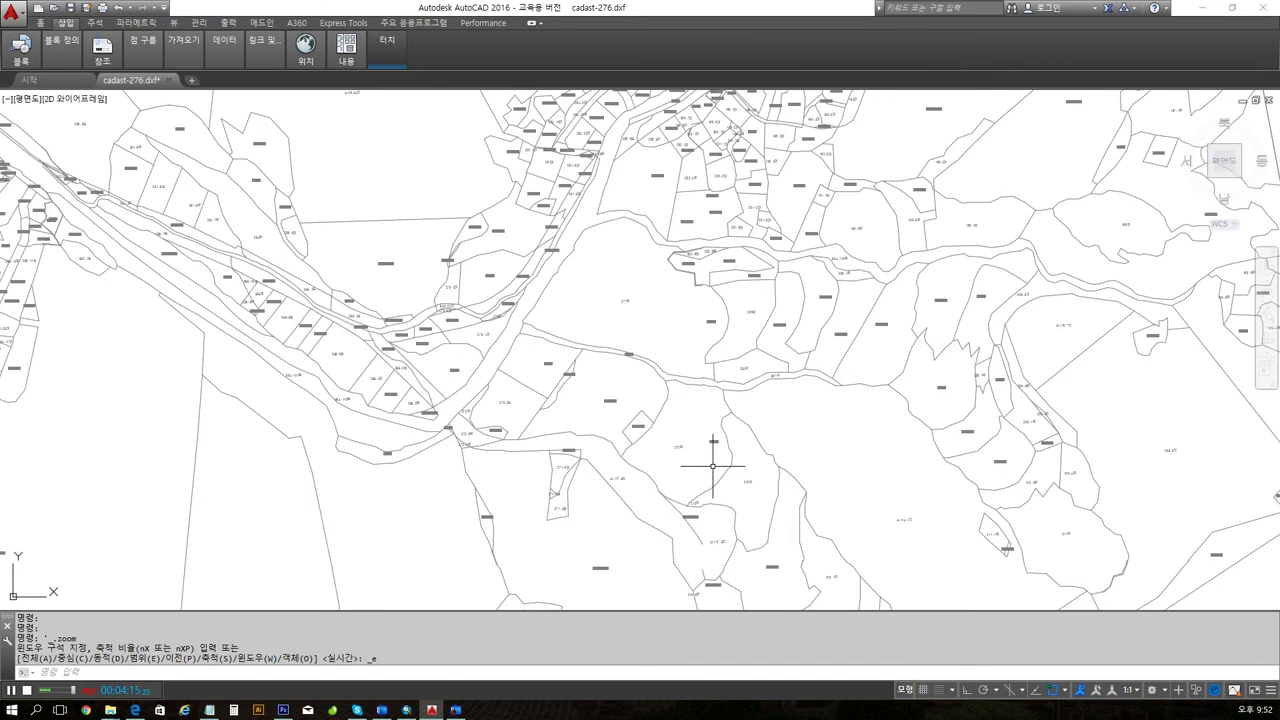
pyautogui.scroll(-2, 708, 451)
pyautogui.moveTo(708, 451); pyautogui.dragTo(730, 345, button='middle')
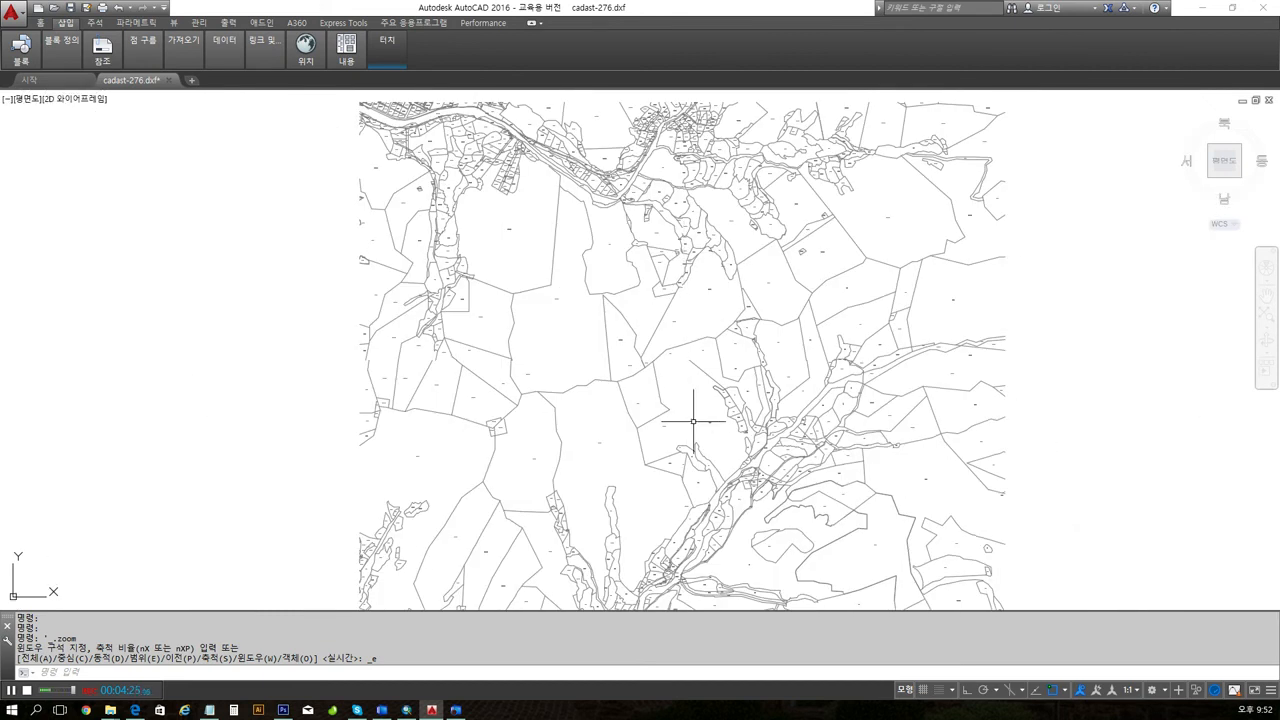
pyautogui.moveTo(697, 414); pyautogui.dragTo(657, 314, button='middle')
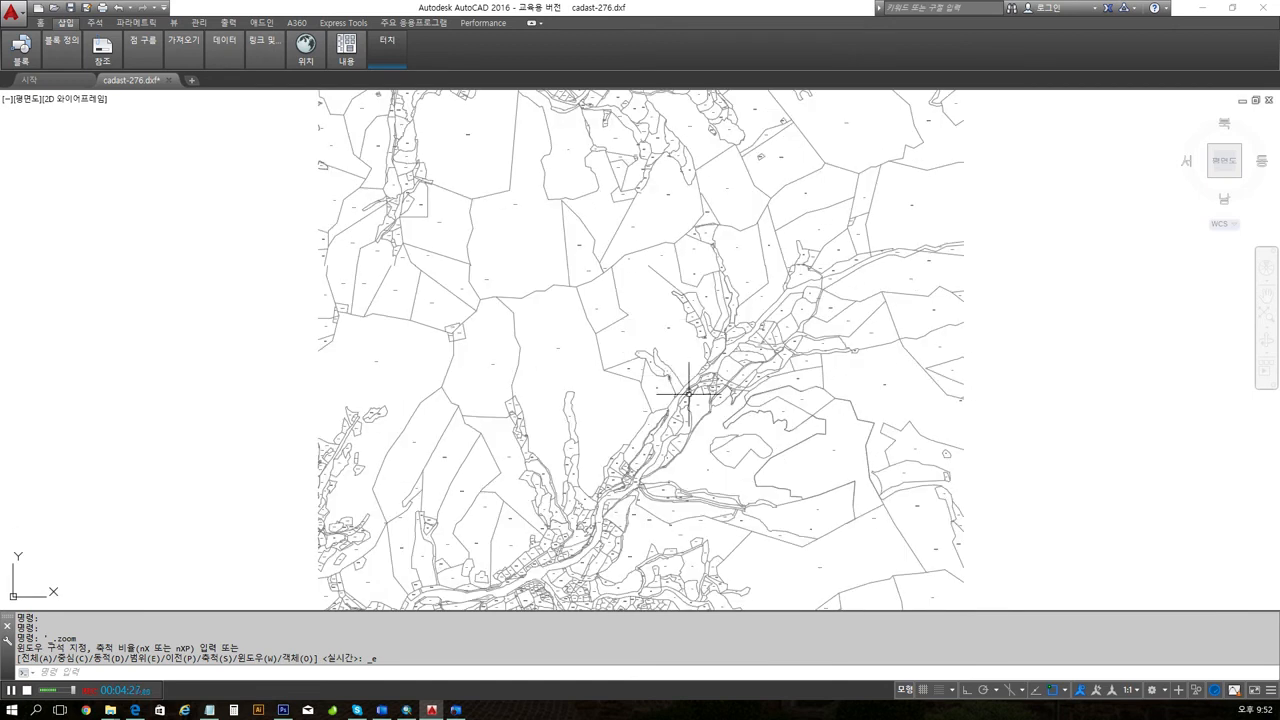
pyautogui.moveTo(686, 391); pyautogui.dragTo(680, 326, button='middle')
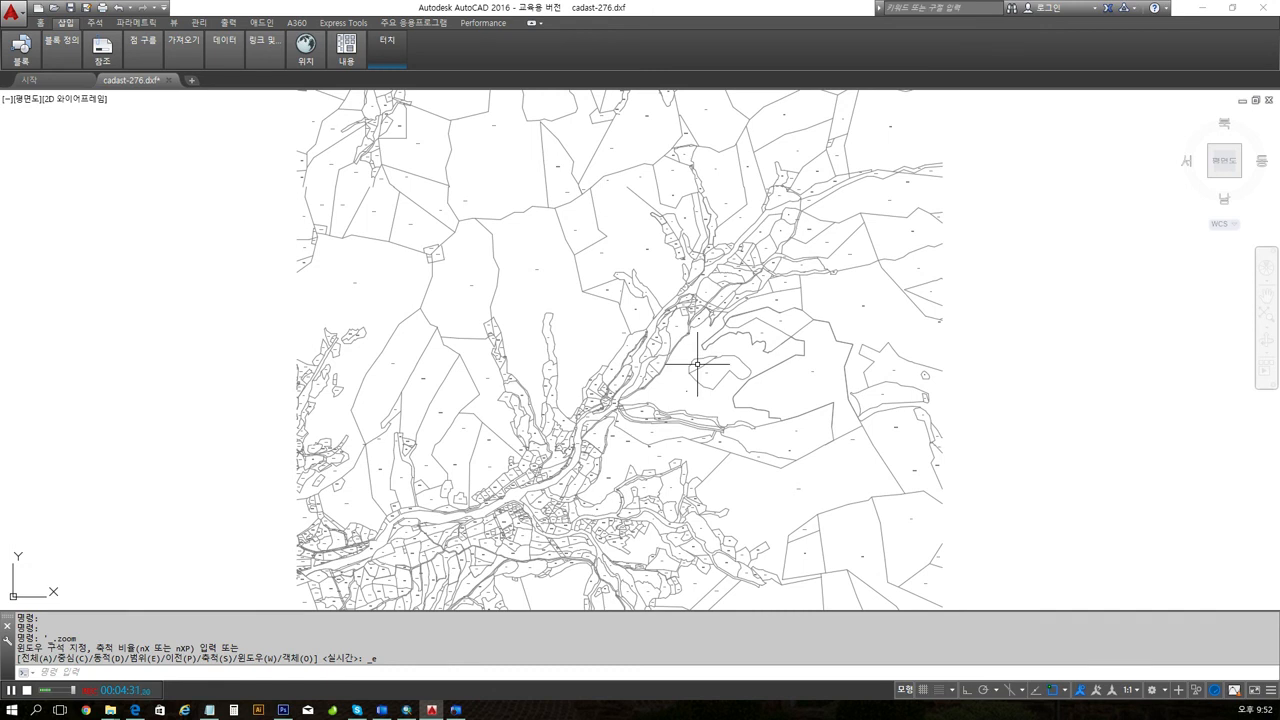
pyautogui.scroll(-4, 697, 364)
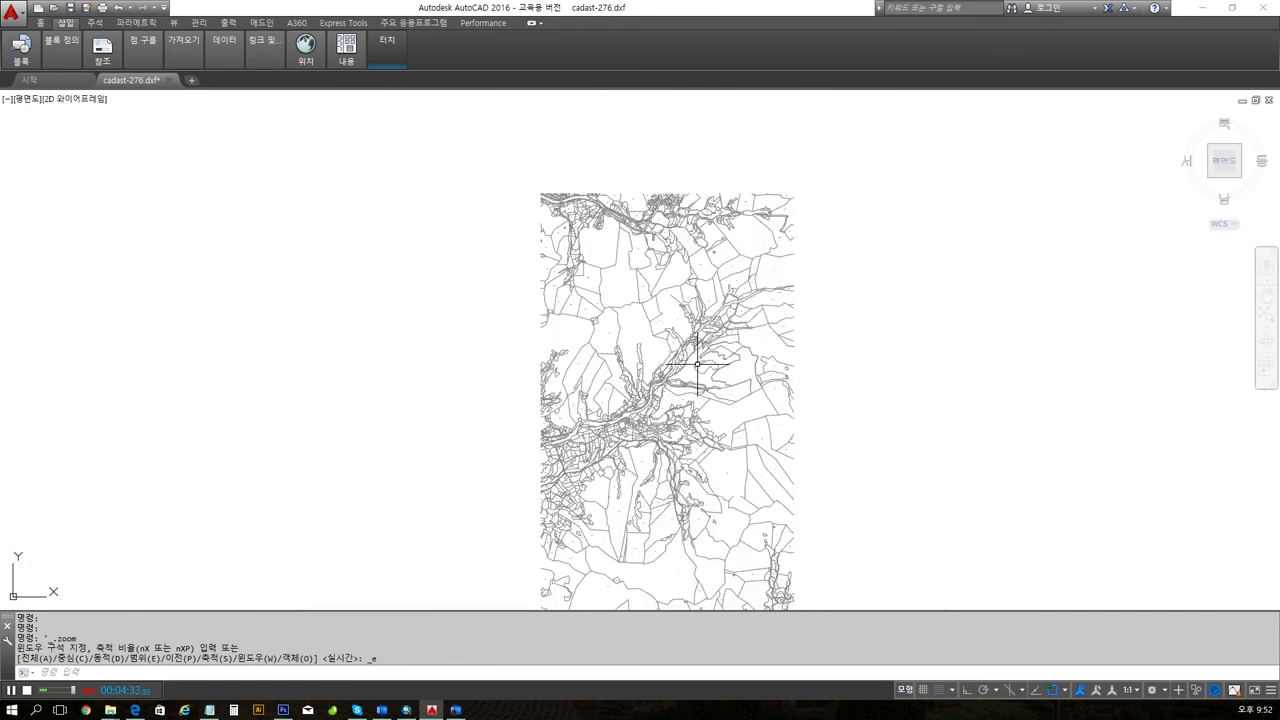
pyautogui.moveTo(691, 371)
pyautogui.mouseDown(button='middle')
pyautogui.moveTo(645, 323)
pyautogui.moveTo(517, 300)
pyautogui.moveTo(528, 313)
pyautogui.mouseUp(button='middle')
pyautogui.scroll(-3, 645, 323)
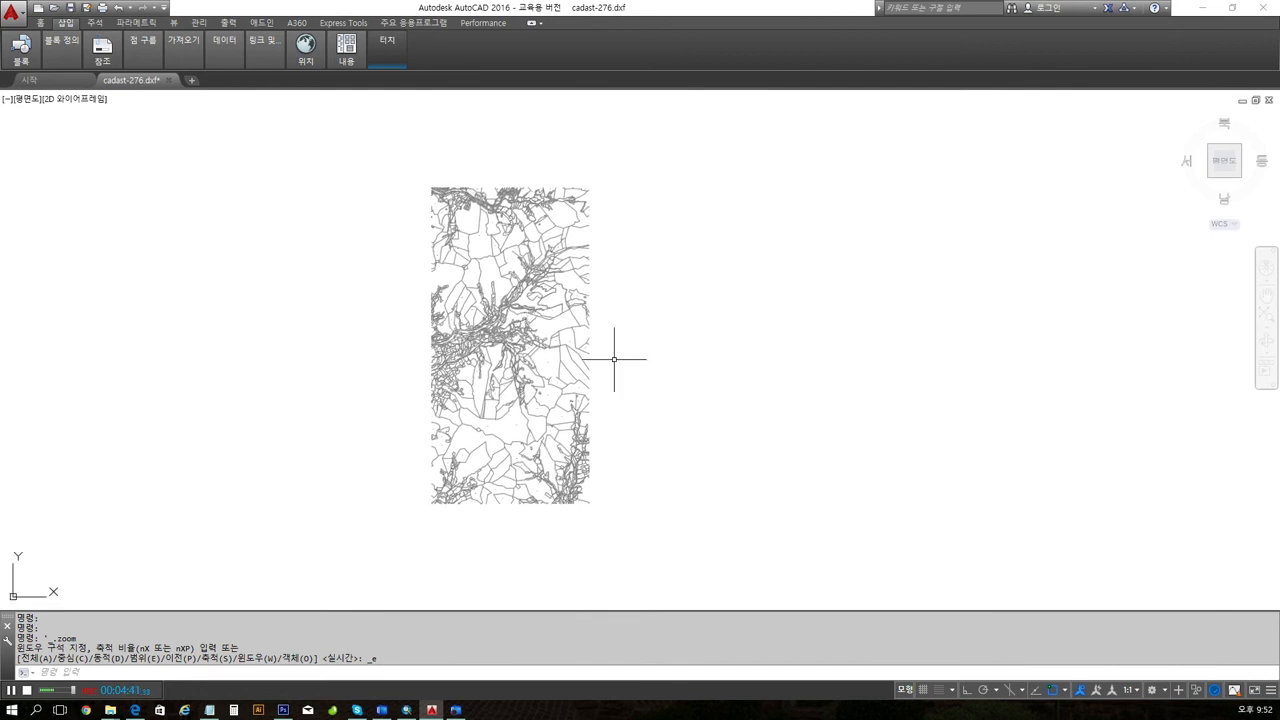
pyautogui.scroll(2, 503, 341)
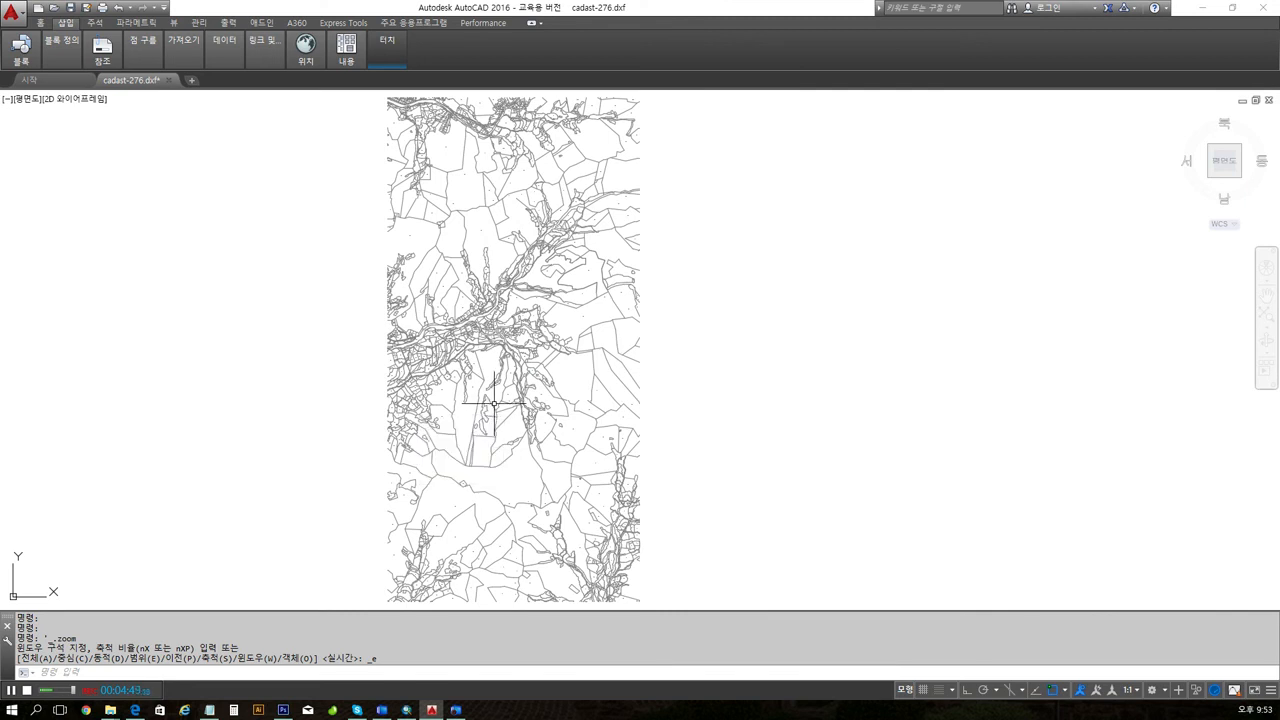
# Purge all unused items from the drawing, including nested items, zero-length geometry, empty text objects and orphaned data.
pyautogui.click(256, 674)
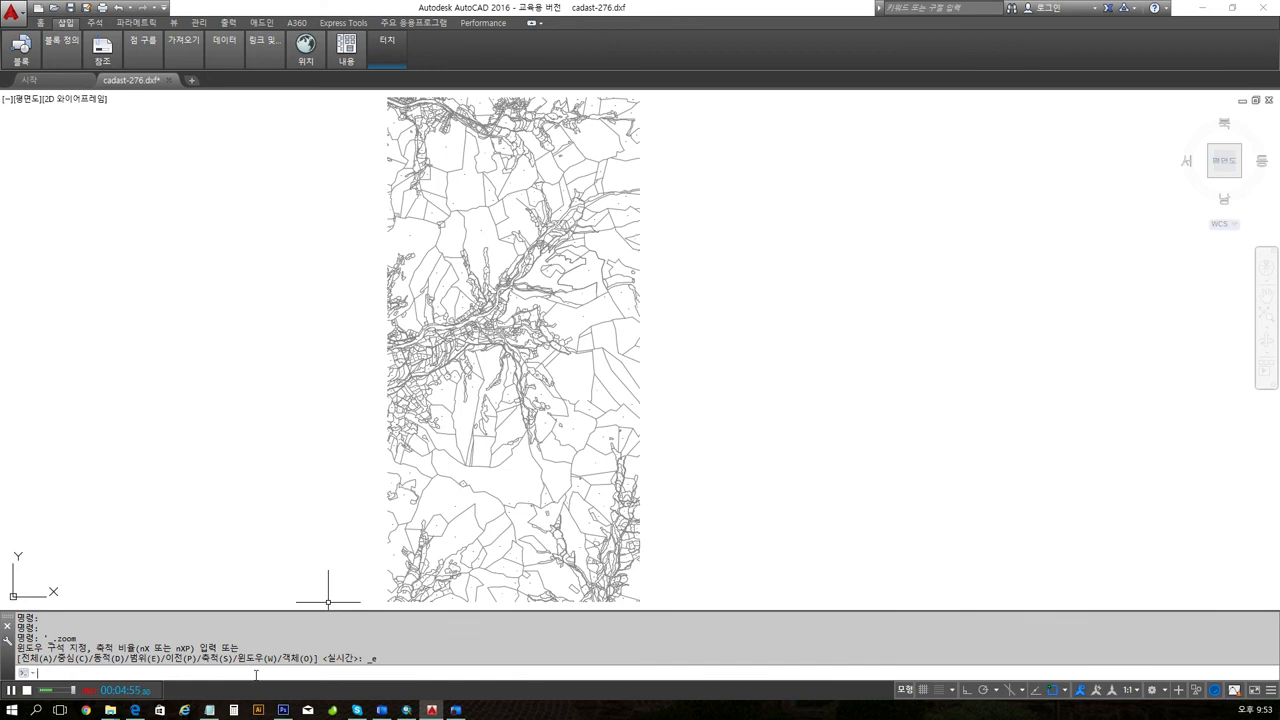
pyautogui.write('pu')
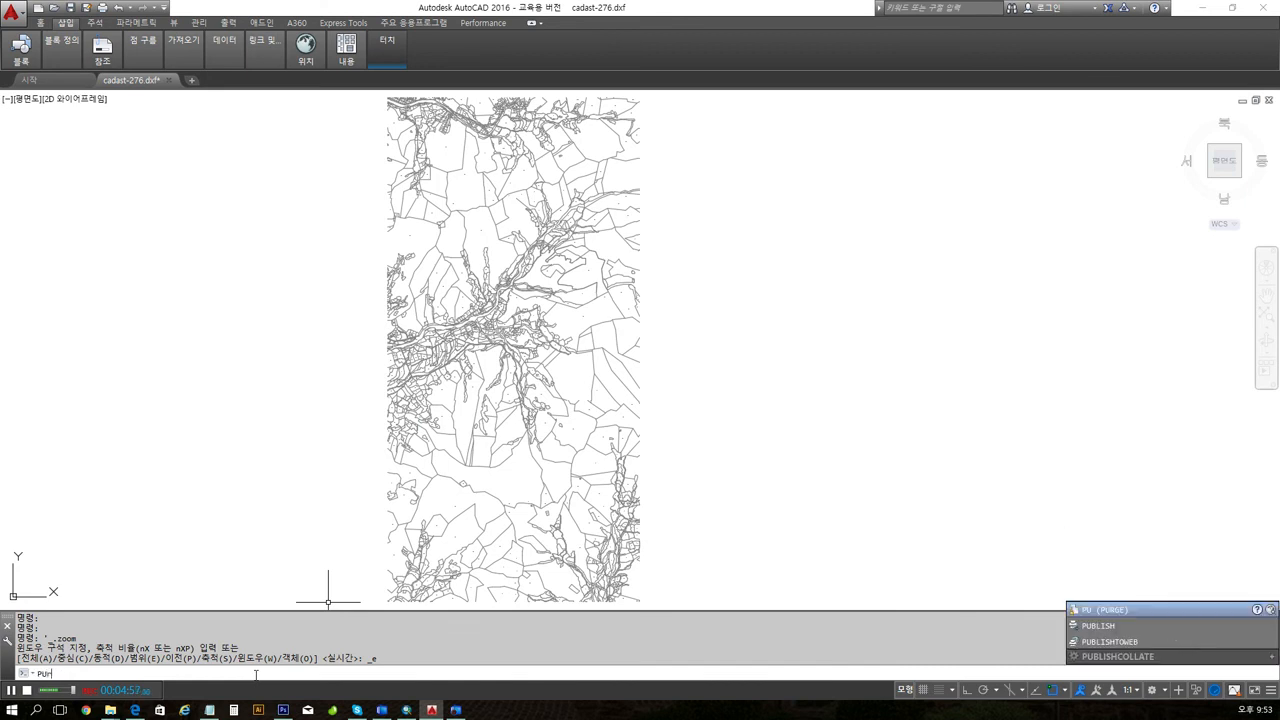
pyautogui.write('rge')
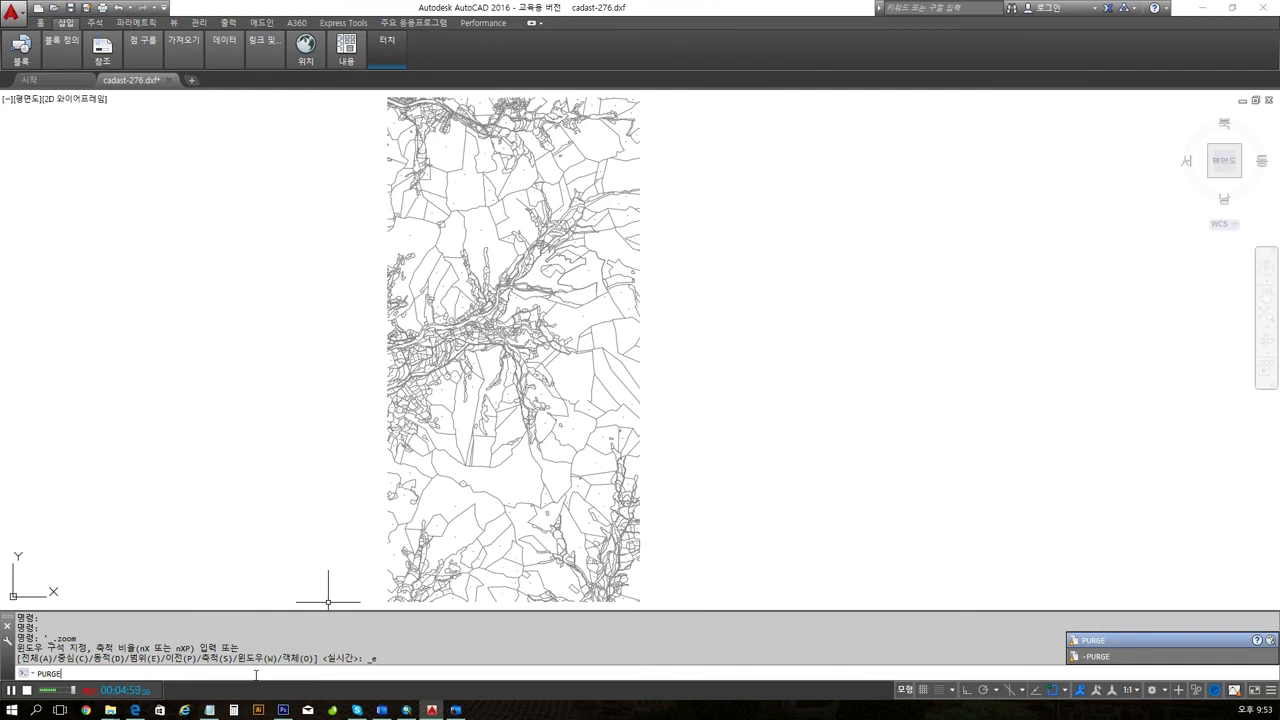
pyautogui.press('Return')
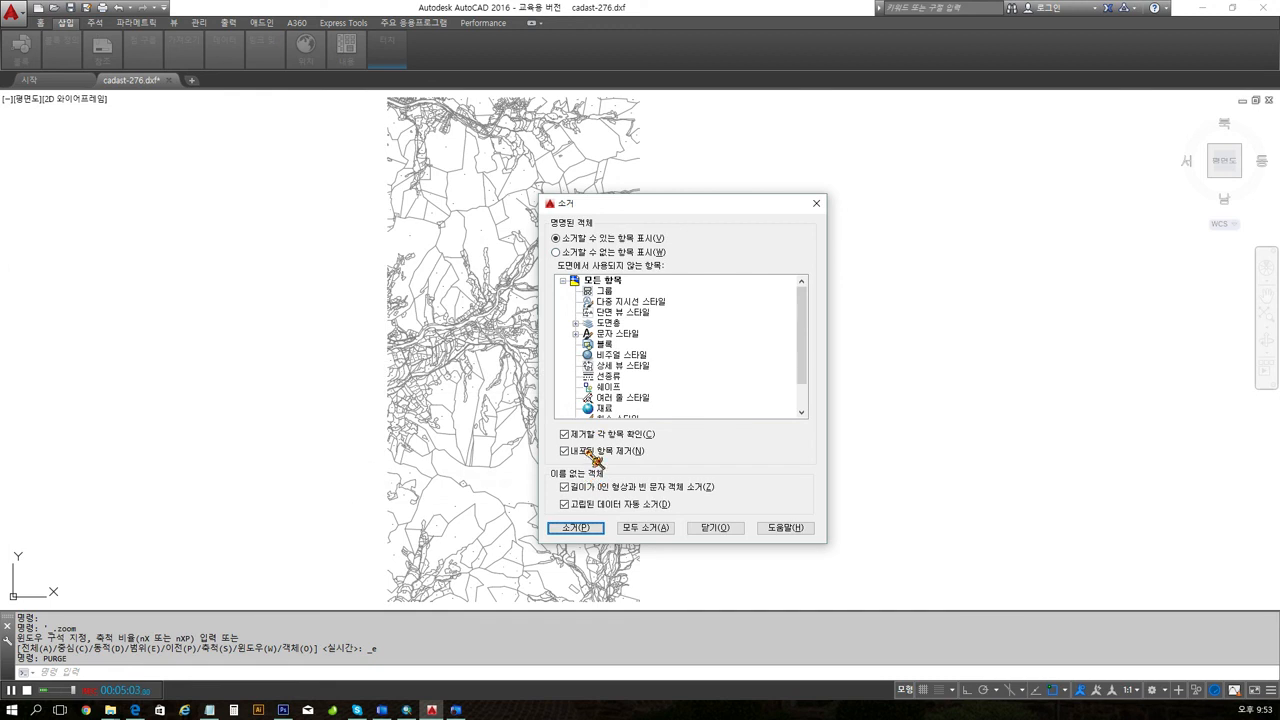
pyautogui.click(648, 530)
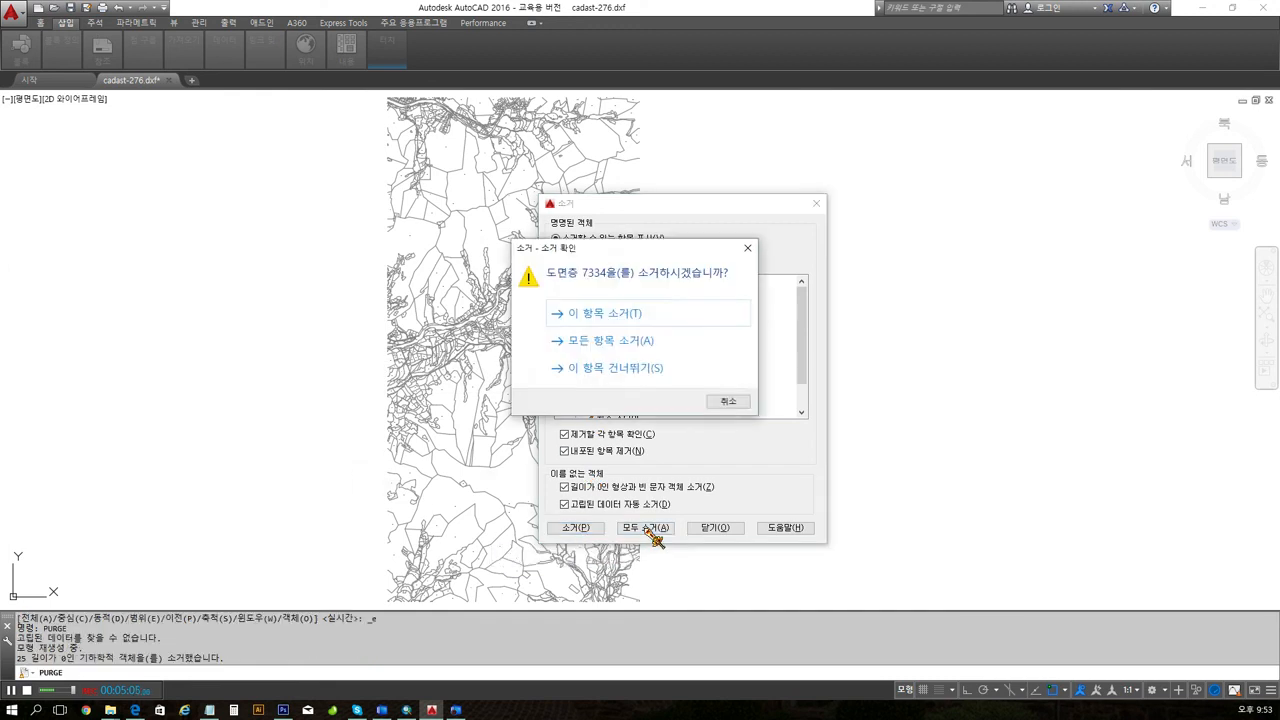
pyautogui.click(612, 343)
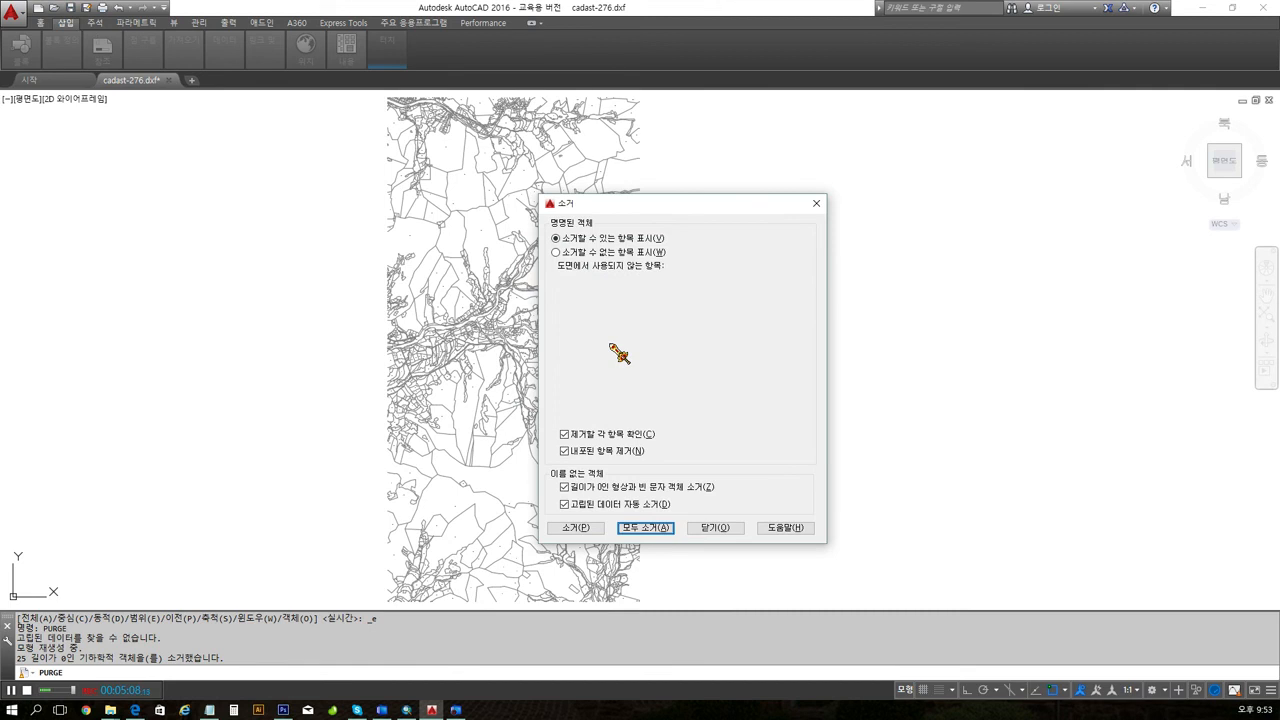
pyautogui.click(716, 528)
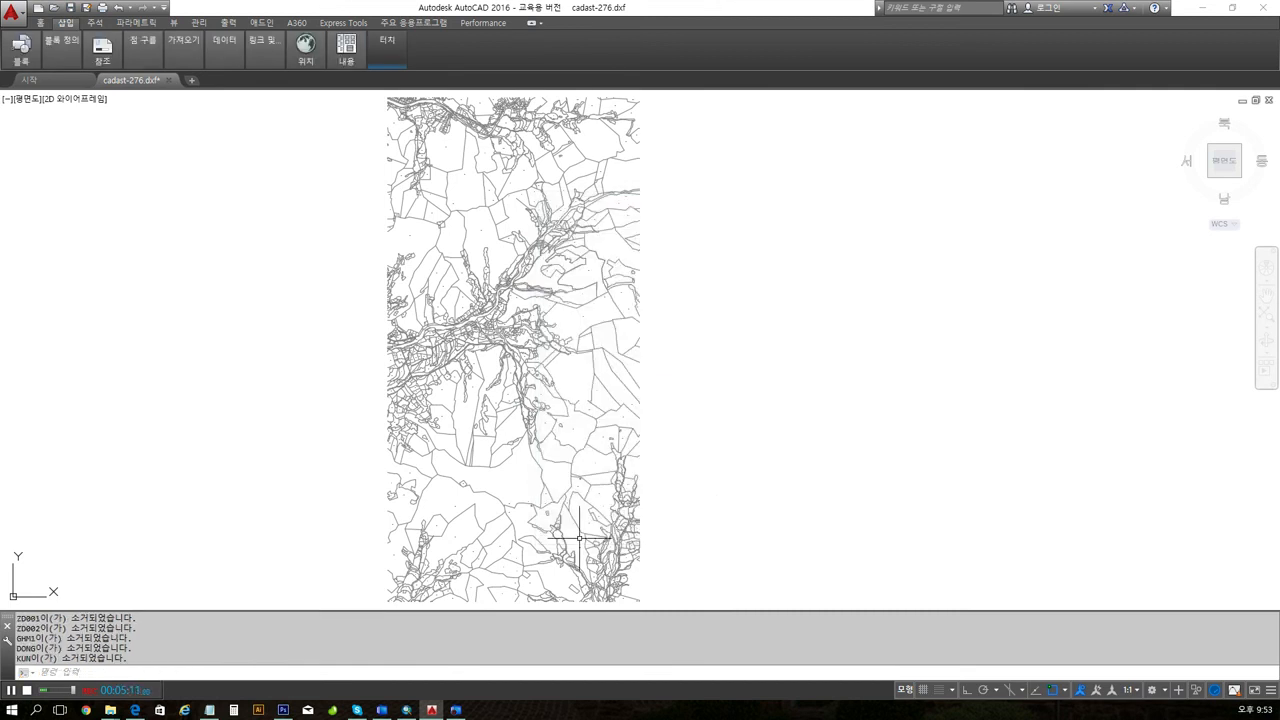